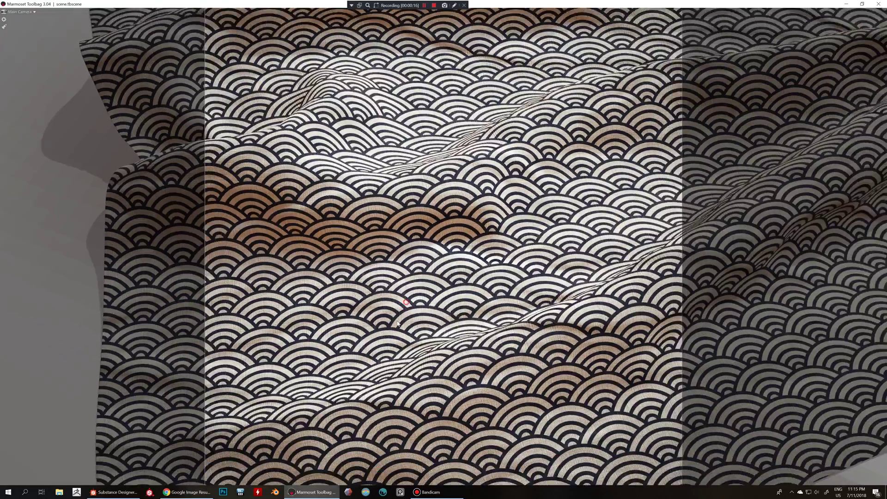
Step: Inspect the rendered seigaiha cloth's folds and wave pattern from several angles and under different lighting
left_click_drag(398, 324, 471, 338)
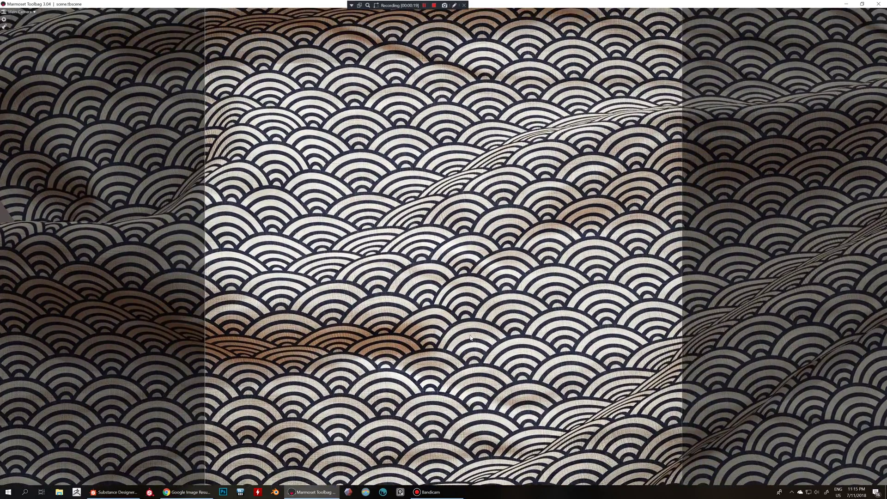
left_click_drag(451, 303, 586, 302)
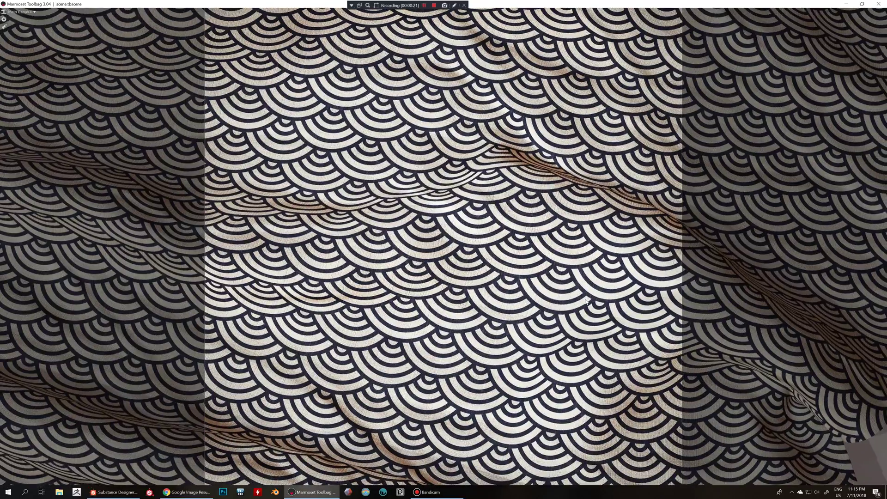
mouse_move(531, 294)
left_mouse_down()
mouse_move(571, 301)
mouse_move(517, 290)
mouse_move(523, 280)
mouse_move(520, 292)
left_mouse_up()
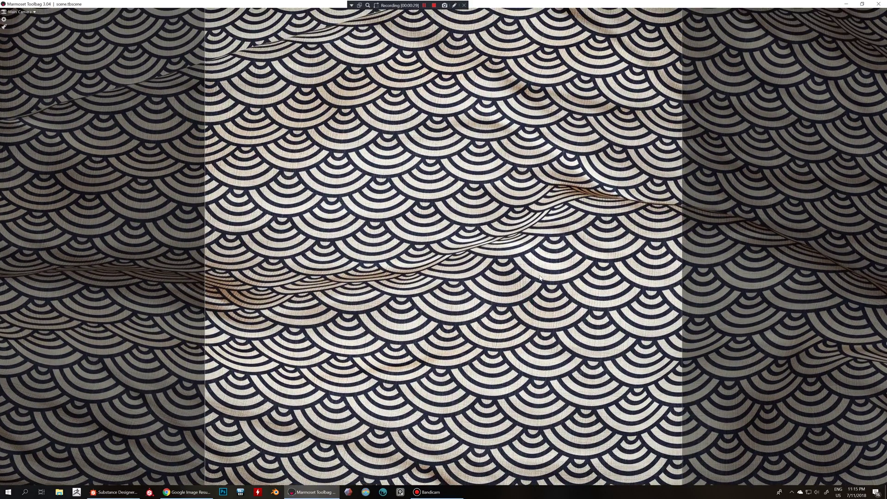
left_click_drag(537, 280, 334, 289)
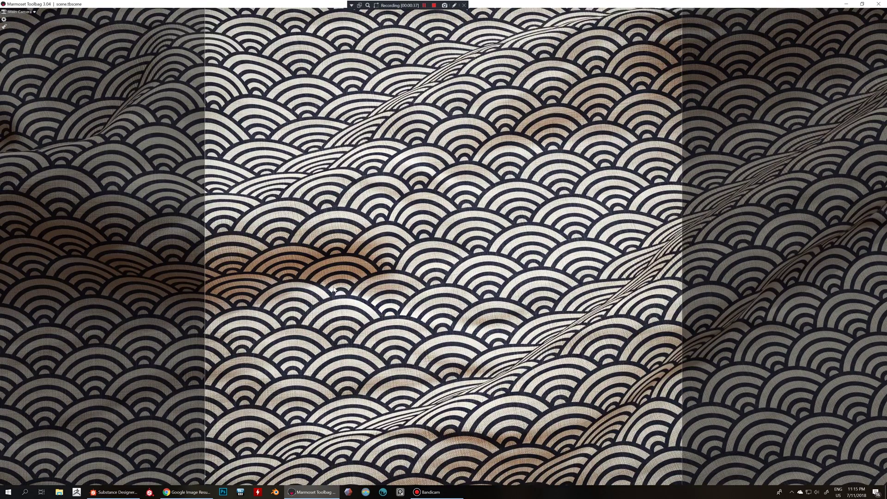
left_click_drag(392, 293, 434, 274)
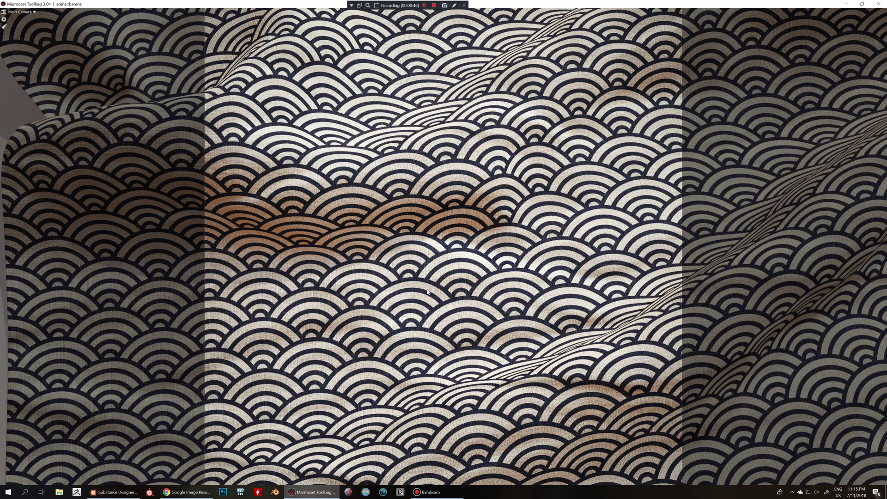
mouse_move(457, 267)
left_mouse_down()
mouse_move(450, 272)
mouse_move(459, 251)
mouse_move(453, 265)
left_mouse_up()
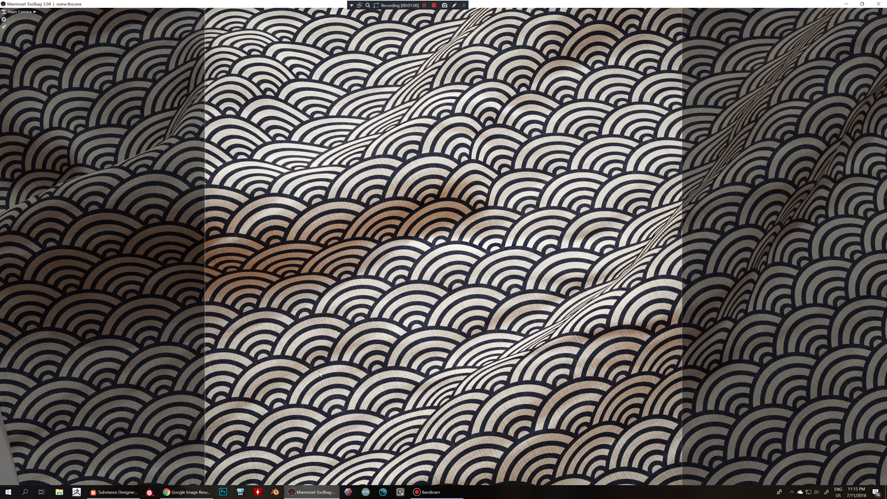
Step: Switch to Substance Designer and look over the Seigaiha Pattern and Fabric frames in the fabric graph
left_click(105, 491)
left_click_drag(232, 348, 330, 308)
left_click_drag(405, 222, 405, 262)
scroll(358, 367, "up", 5)
left_click_drag(358, 368, 329, 364)
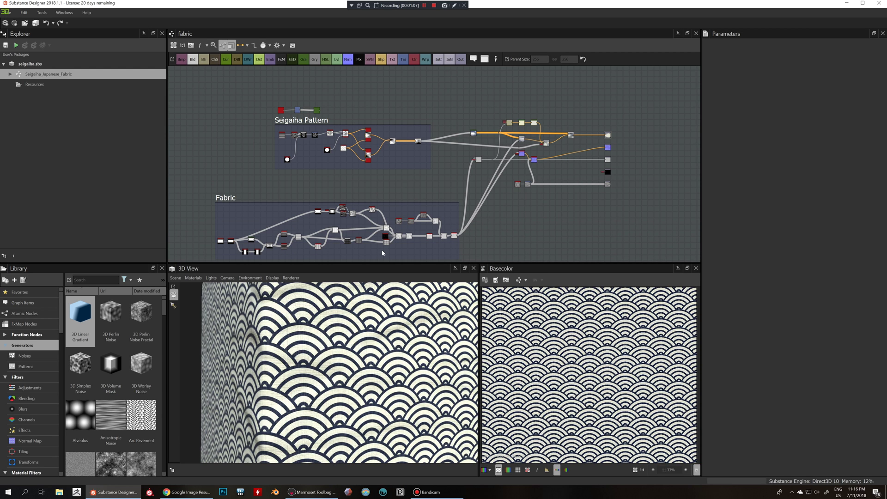
middle_click_drag(378, 202, 401, 162)
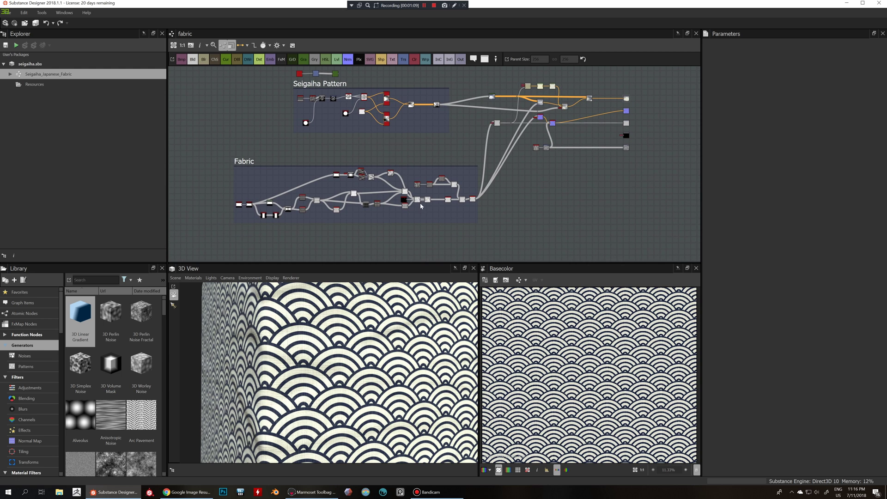
scroll(454, 214, "up", 3)
middle_click_drag(432, 204, 449, 256)
scroll(425, 204, "down", 1)
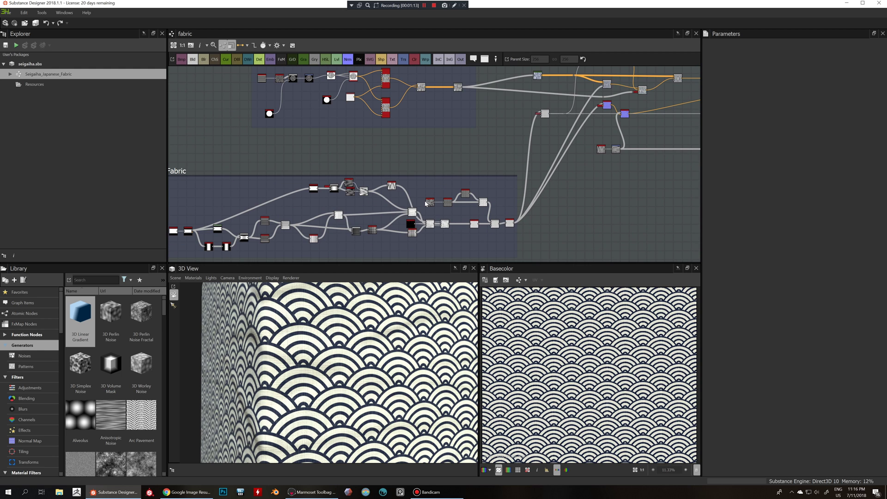
middle_click_drag(428, 166, 447, 203)
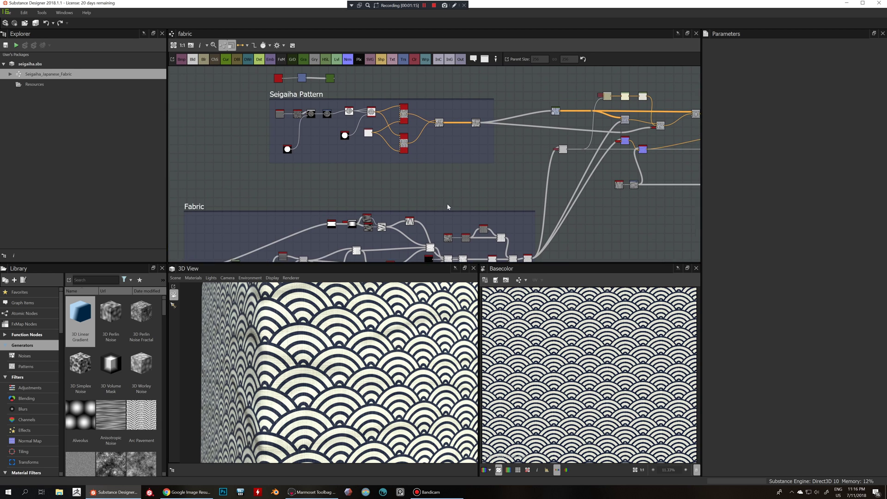
Step: Preview the Grayscale Conversion node at the end of the Seigaiha Pattern frame and examine its tiled output
scroll(384, 186, "up", 2)
middle_click_drag(384, 186, 422, 212)
scroll(466, 193, "up", 3)
middle_click_drag(466, 194, 374, 223)
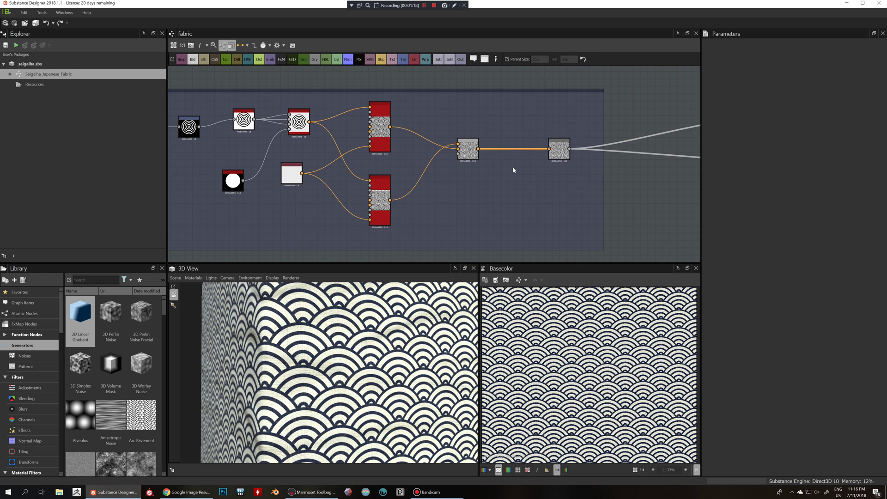
double_click(559, 148)
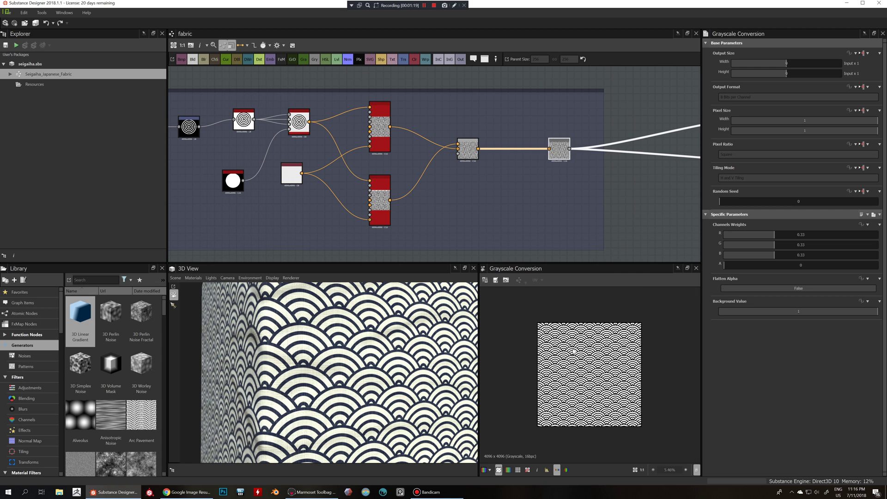
scroll(578, 347, "up", 3)
scroll(587, 346, "down", 5)
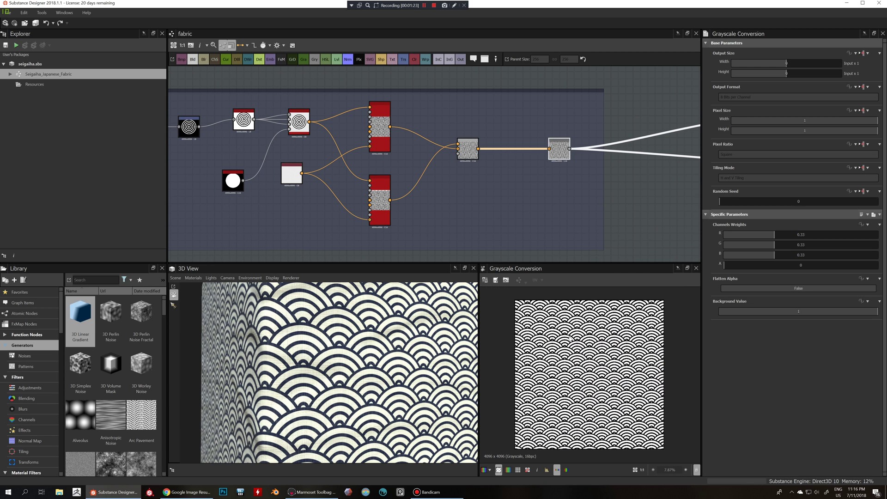
scroll(570, 339, "up", 1)
Step: Preview the Blend node near the start of the Seigaiha Pattern frame and examine its concentric rings
middle_click_drag(269, 218, 481, 223)
scroll(310, 189, "up", 5)
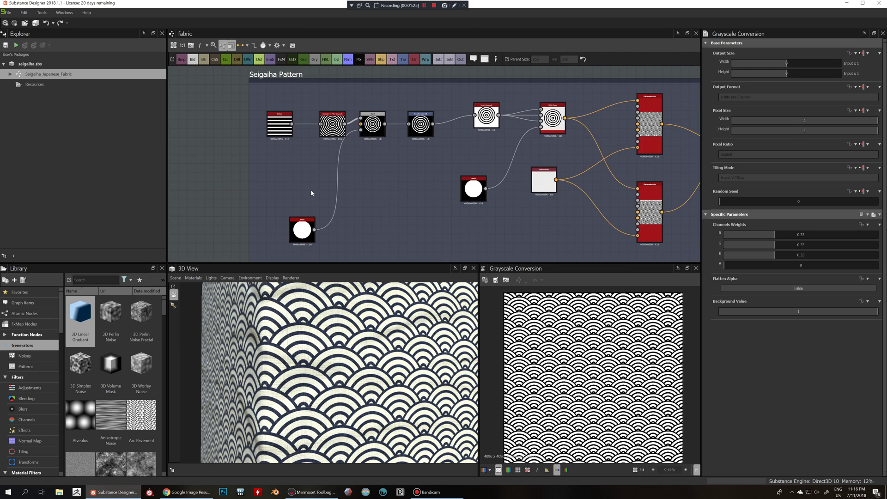
middle_click_drag(318, 147, 326, 139)
scroll(321, 191, "down", 5)
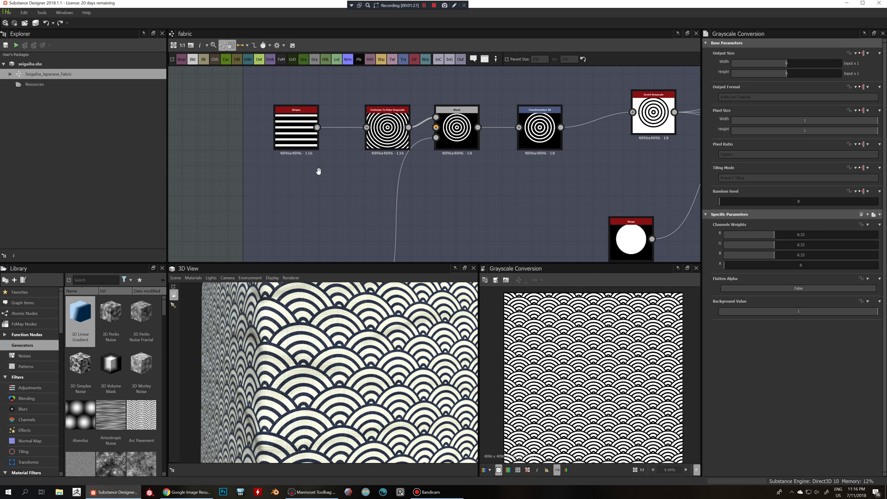
scroll(325, 190, "up", 3)
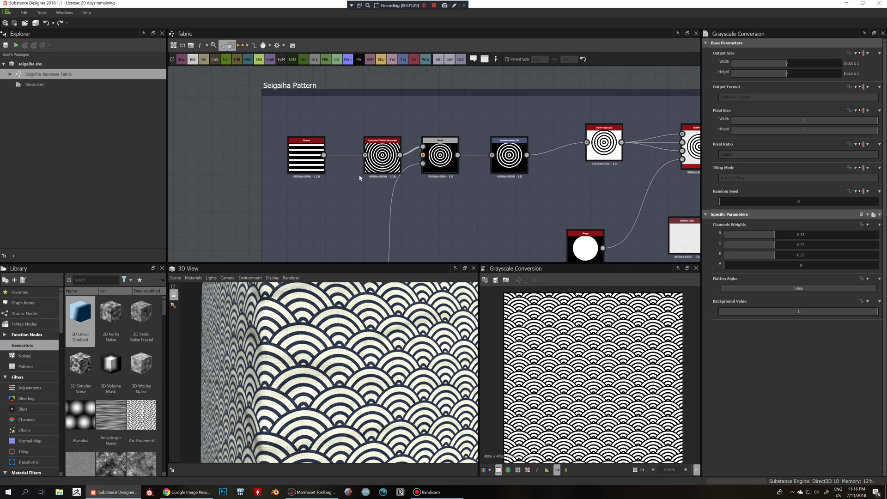
left_click(440, 157)
scroll(569, 346, "up", 2)
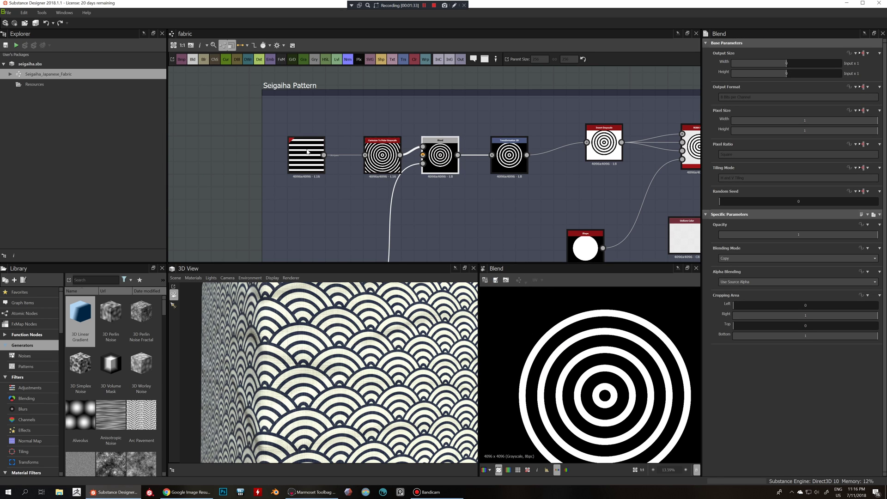
Step: Compare the outputs of the Stripes and Cartesian To Polar Grayscale nodes
scroll(373, 151, "up", 2)
double_click(372, 151)
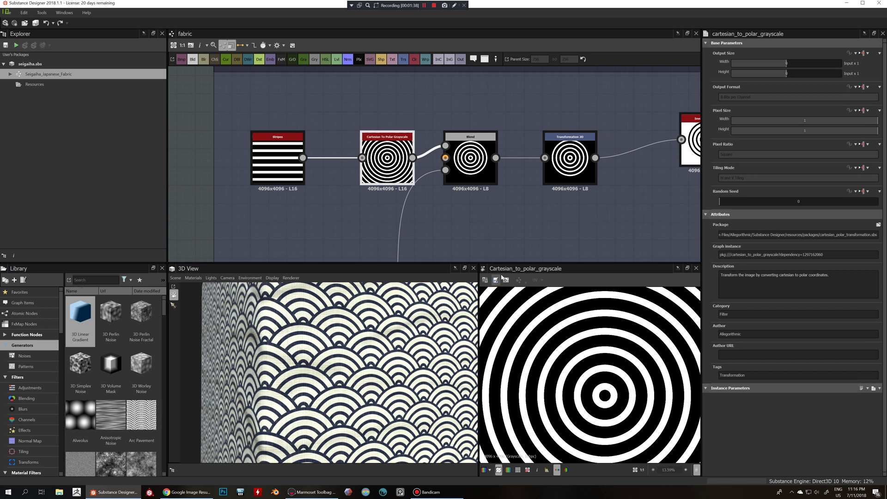
scroll(597, 328, "down", 3)
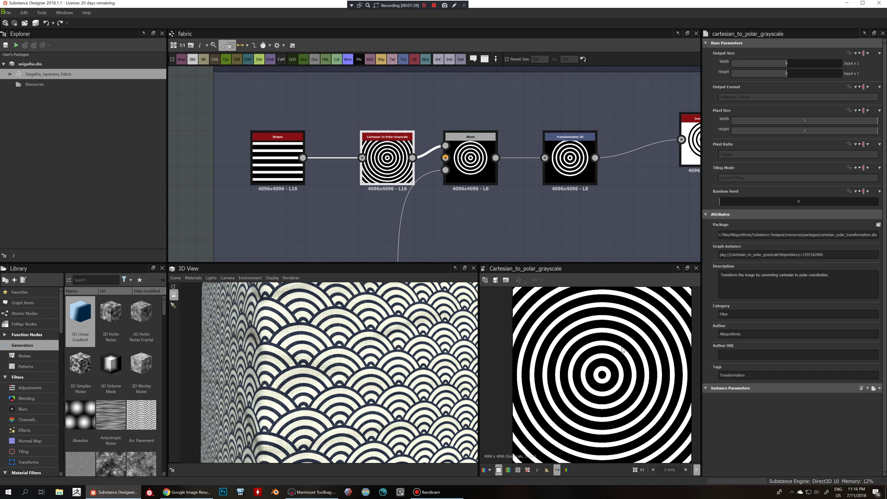
double_click(296, 174)
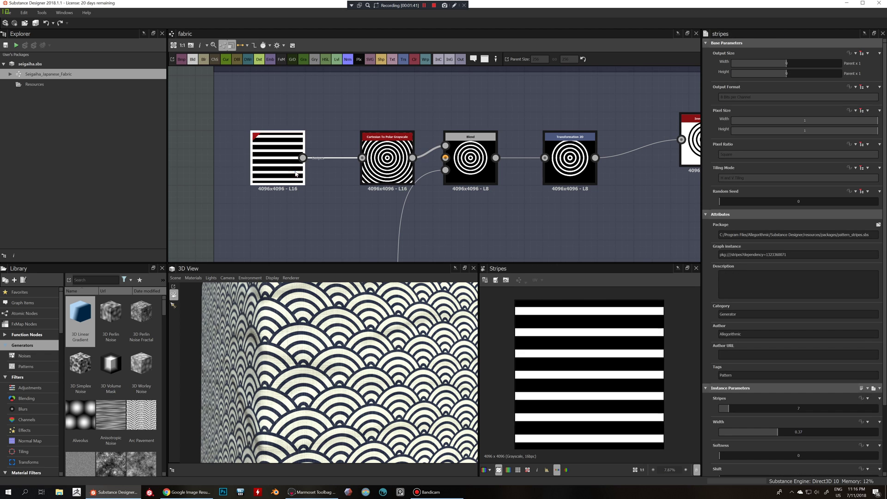
double_click(409, 172)
Step: Preview the Shape node above the Seigaiha Pattern frame and check its Pattern setting
scroll(518, 214, "down", 2)
middle_click_drag(532, 160, 502, 223)
scroll(428, 180, "up", 2)
middle_click_drag(429, 181, 398, 231)
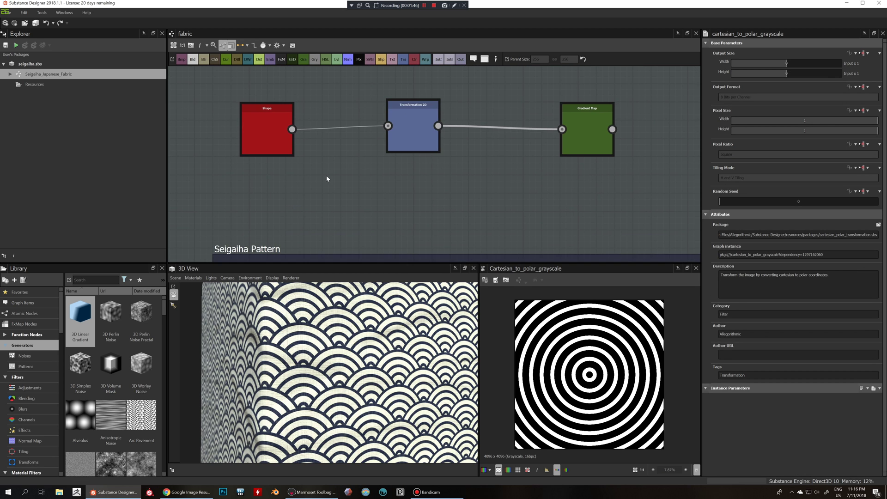
scroll(326, 178, "down", 2)
double_click(274, 155)
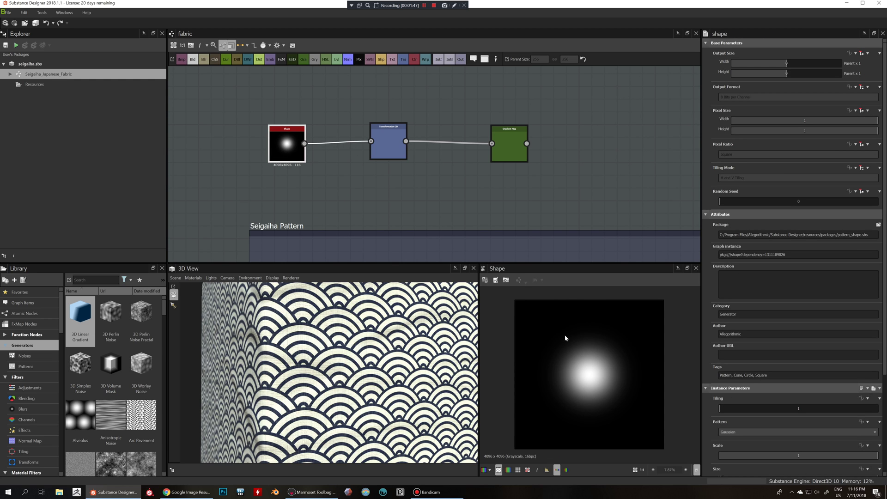
left_click(740, 432)
left_click(740, 432)
scroll(596, 372, "up", 3)
scroll(599, 369, "down", 2)
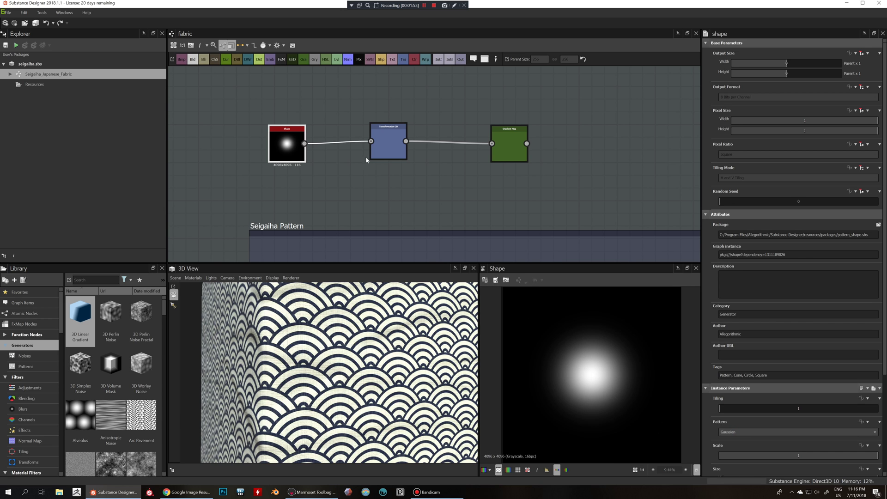
Step: Preview the Transformation 2D and Gradient Map nodes after the Shape node, examining the ring edges up close
left_click(389, 143)
double_click(388, 143)
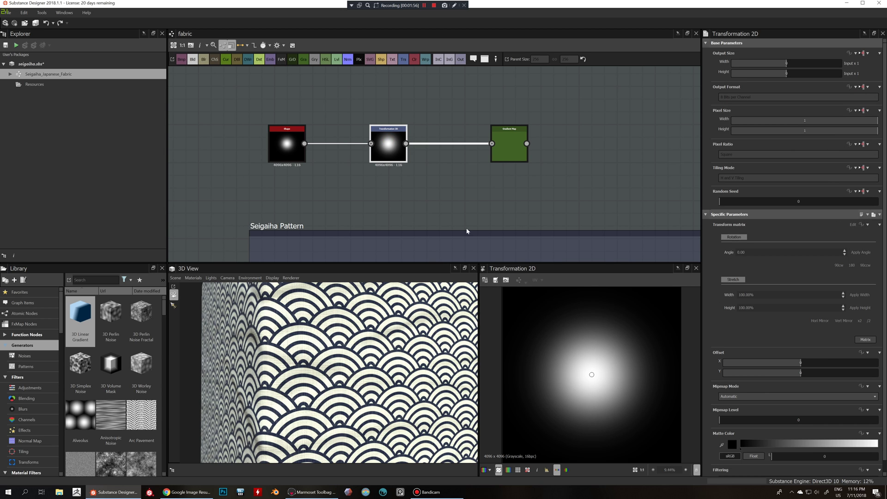
double_click(519, 156)
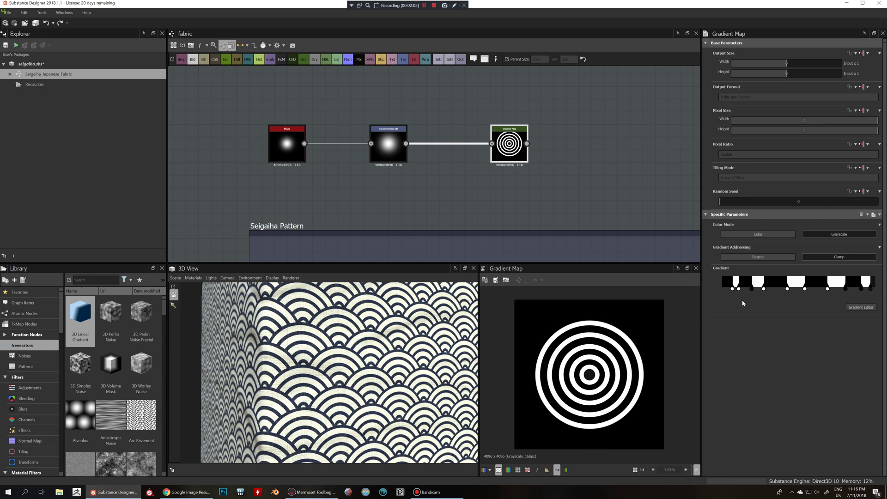
scroll(623, 359, "up", 5)
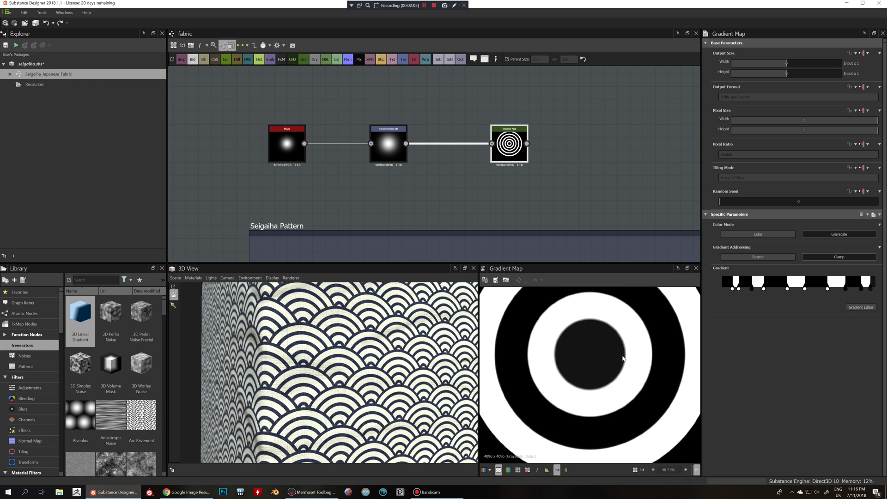
scroll(608, 346, "up", 1)
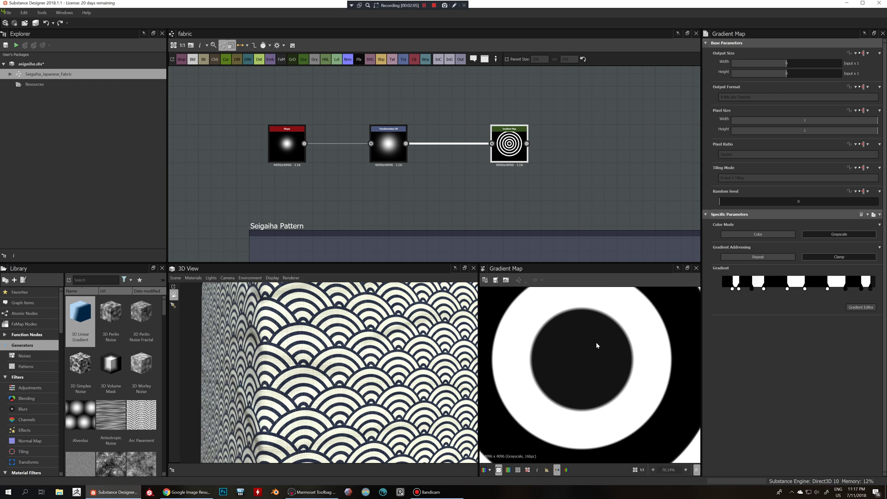
Step: Compare the Transformation 2D node's soft gradient with the Gradient Map's central rings
double_click(388, 145)
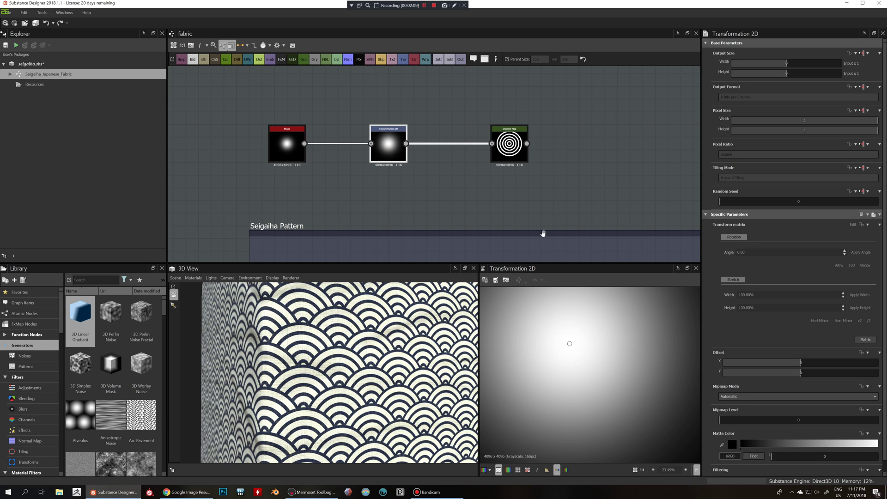
double_click(510, 143)
scroll(593, 358, "up", 1)
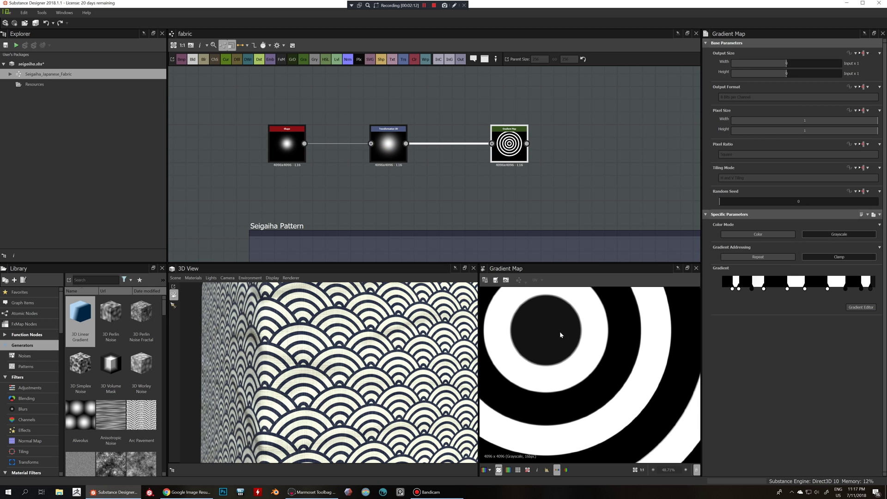
scroll(538, 238, "down", 6)
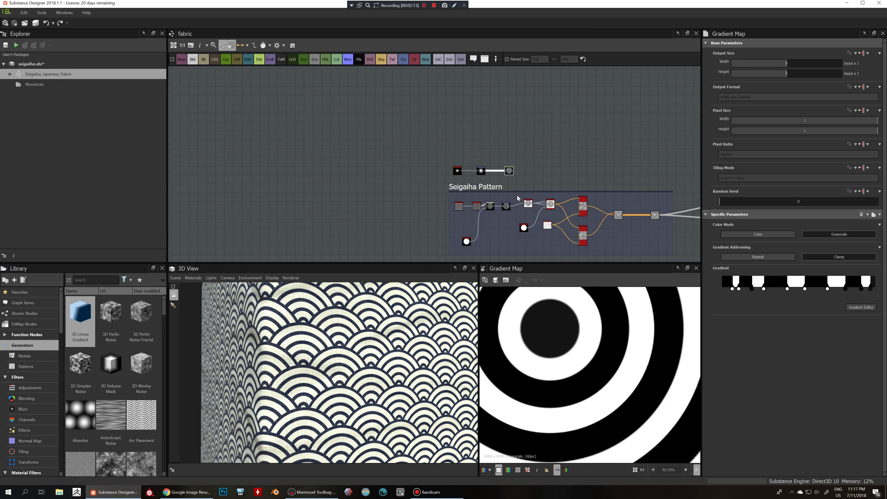
scroll(584, 345, "down", 1)
scroll(584, 345, "down", 3)
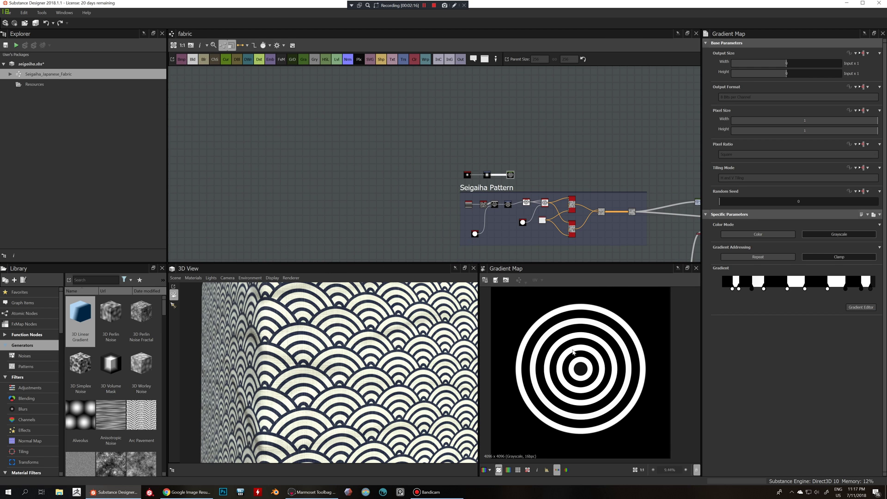
Step: Compare the Shape-based gradient ring chain with the stripe-based ring nodes in the Seigaiha Pattern frame
scroll(526, 217, "up", 3)
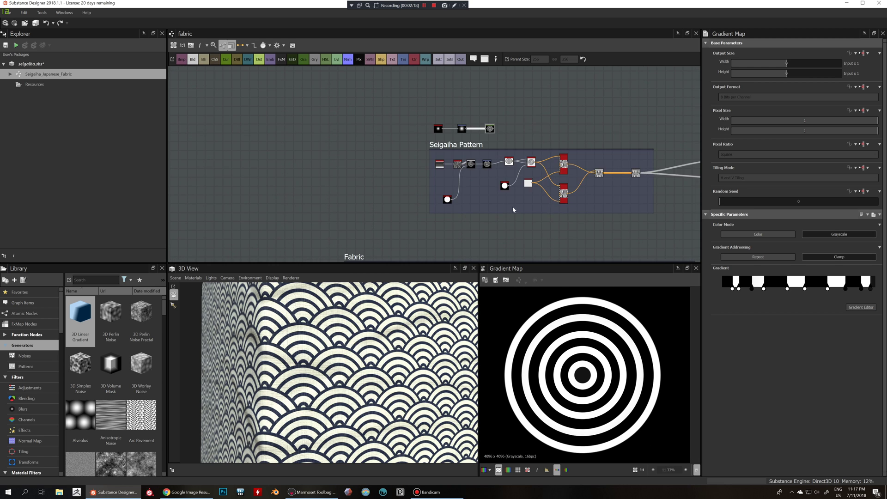
scroll(437, 112, "up", 3)
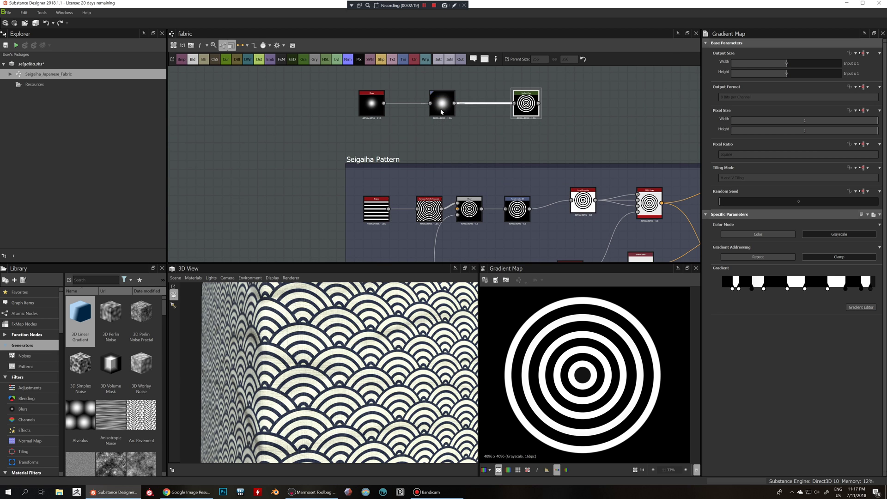
scroll(548, 335, "down", 2)
scroll(508, 211, "down", 1)
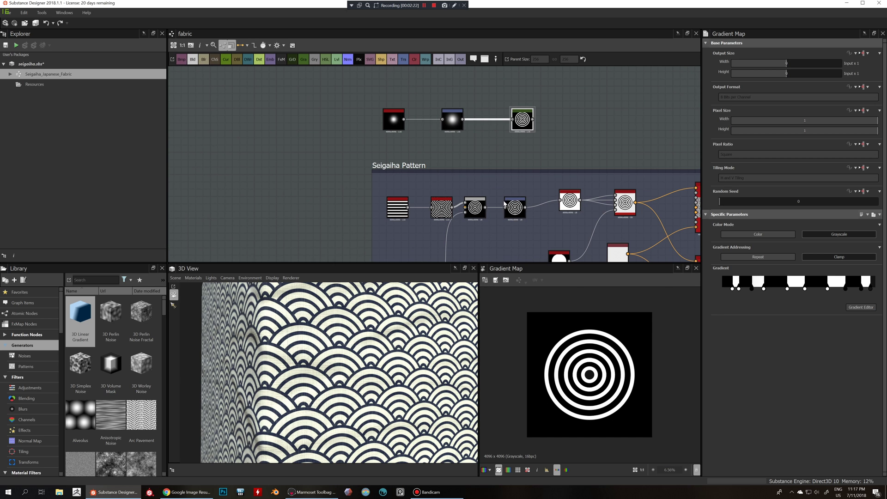
scroll(600, 361, "up", 3)
scroll(600, 361, "down", 2)
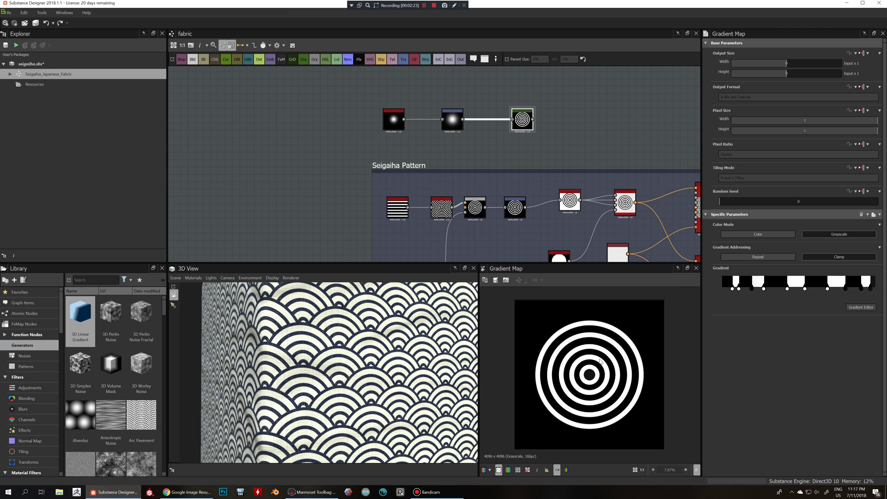
Step: Preview the Stripes node at the start of the Seigaiha Pattern frame and review its Stripes, Width and Softness parameters
scroll(592, 344, "up", 2)
scroll(503, 208, "down", 2)
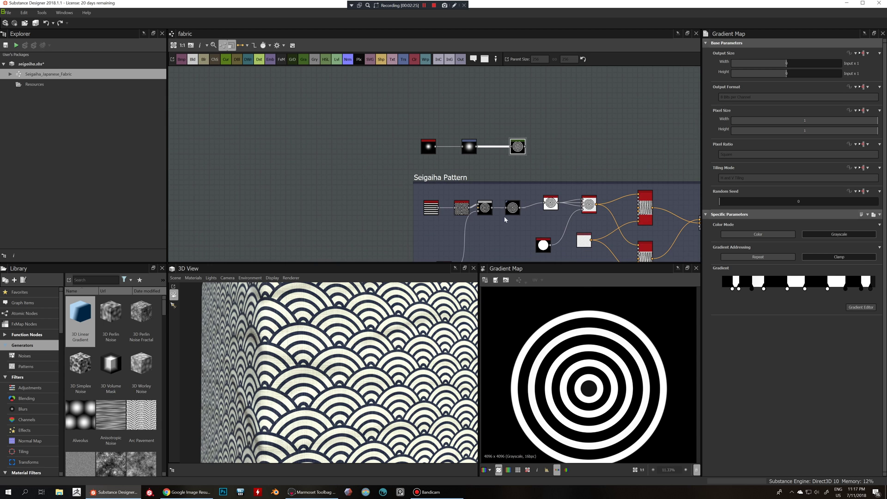
middle_click_drag(504, 217, 486, 188)
scroll(478, 176, "up", 2)
middle_click_drag(500, 135, 482, 131)
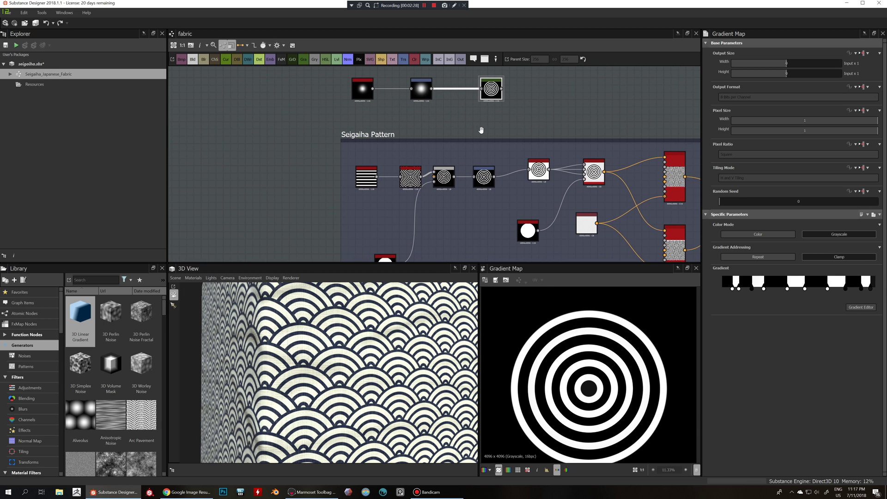
scroll(476, 139, "up", 1)
scroll(458, 139, "down", 1)
scroll(434, 147, "up", 1)
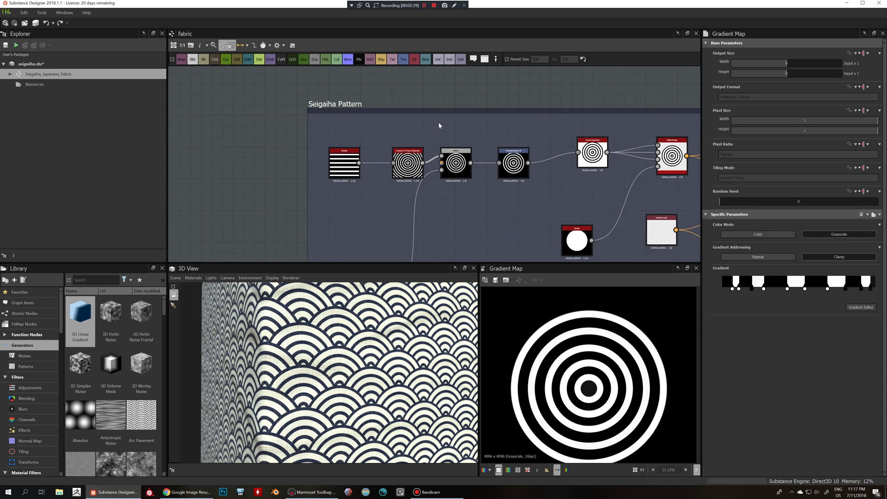
double_click(343, 155)
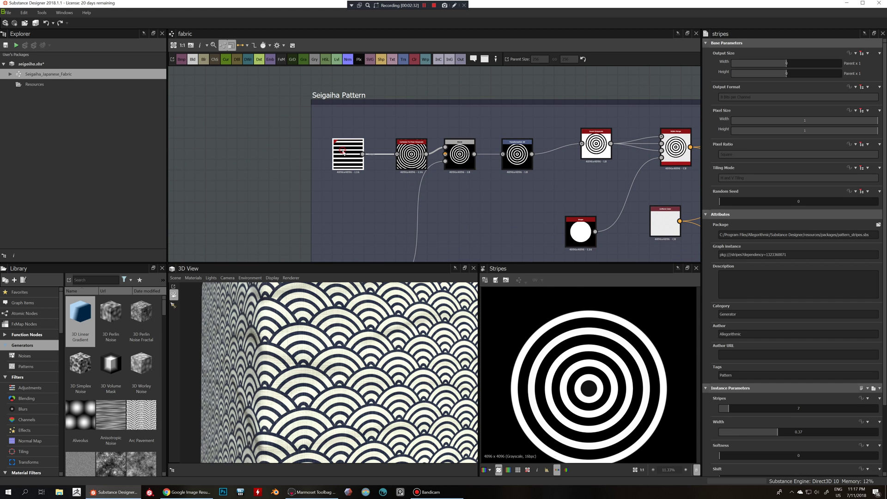
scroll(564, 330, "down", 2)
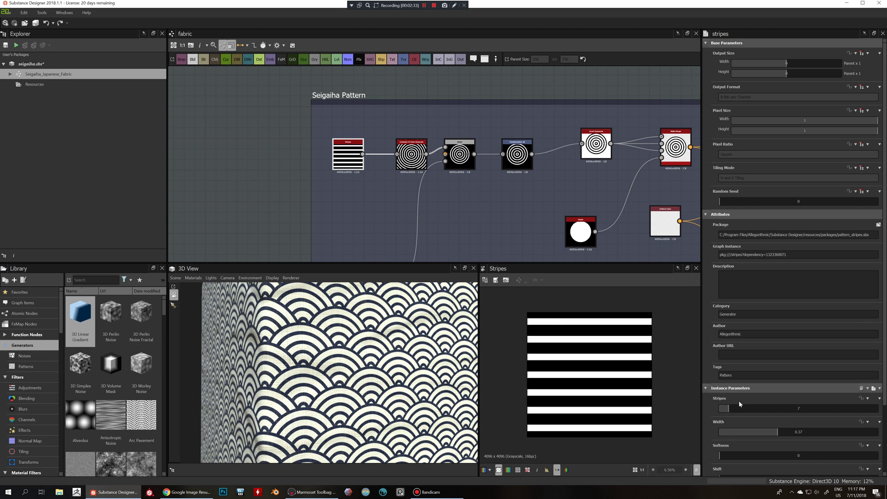
scroll(739, 397, "down", 1)
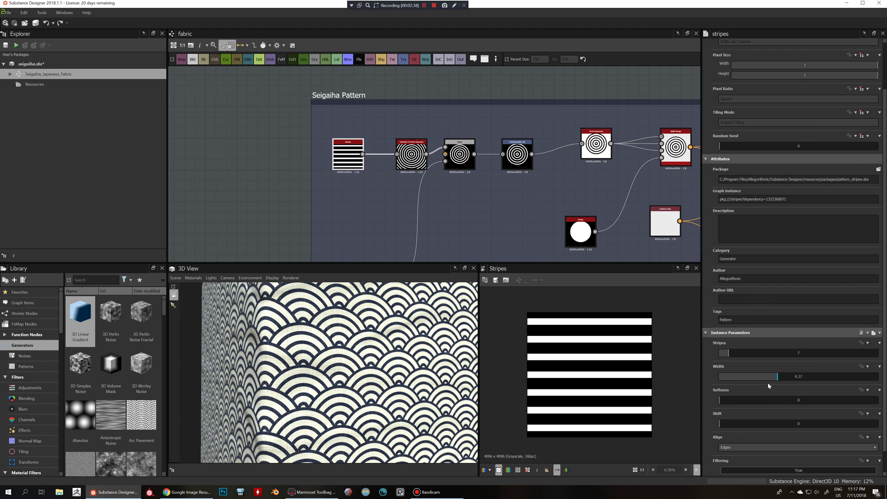
scroll(767, 388, "down", 1)
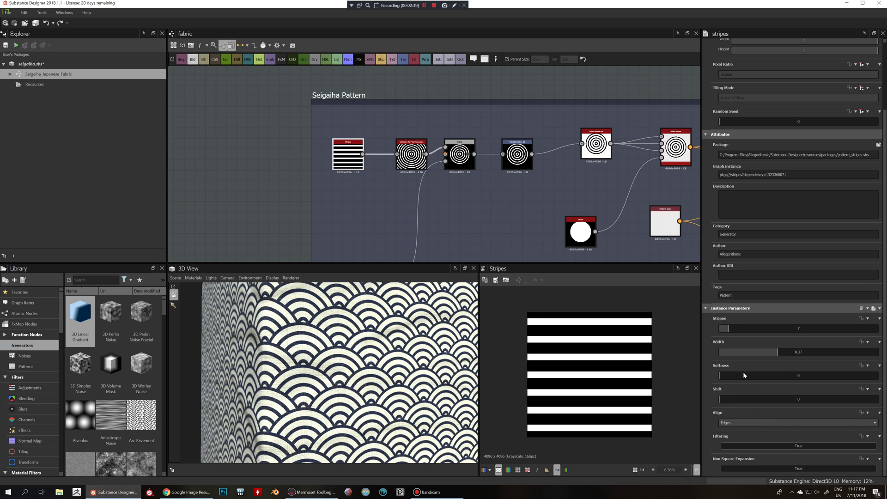
Step: Preview the Cartesian to Polar Grayscale node, then the Blend node that masks its rings with the lower Shape disc
left_click(416, 162)
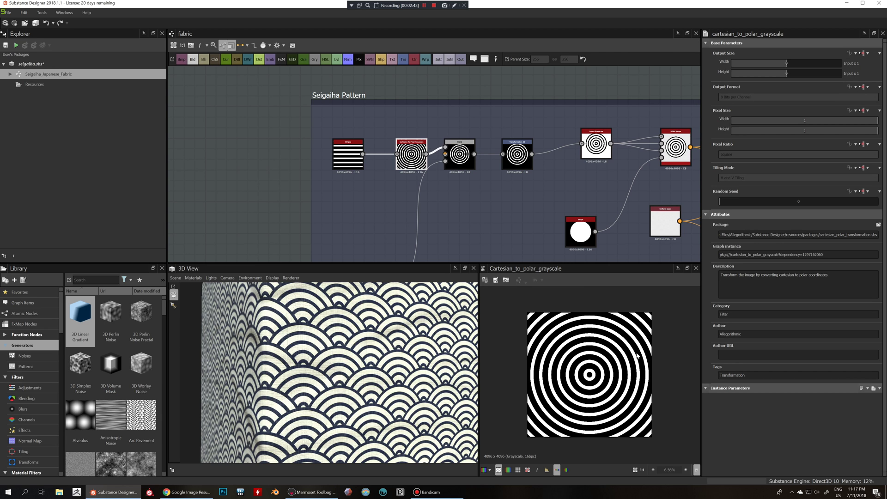
scroll(479, 214, "down", 2)
middle_click_drag(476, 210, 481, 178)
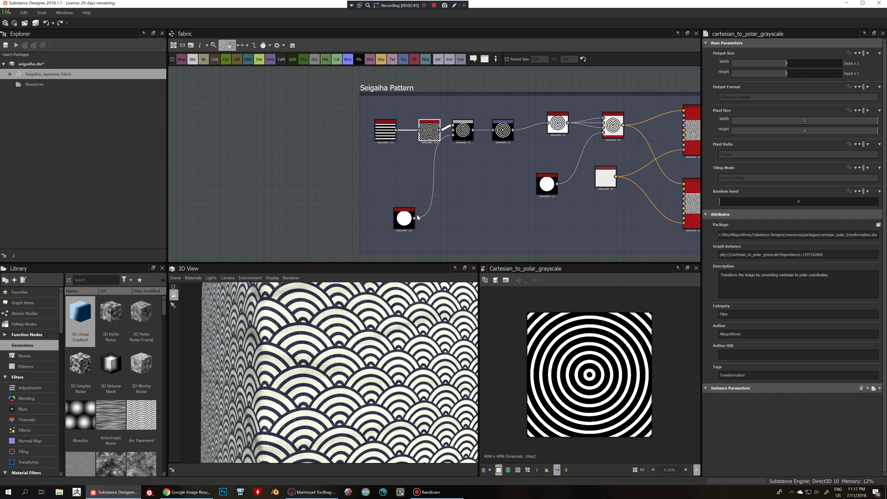
left_click(407, 223)
left_click(460, 134)
scroll(456, 144, "up", 3)
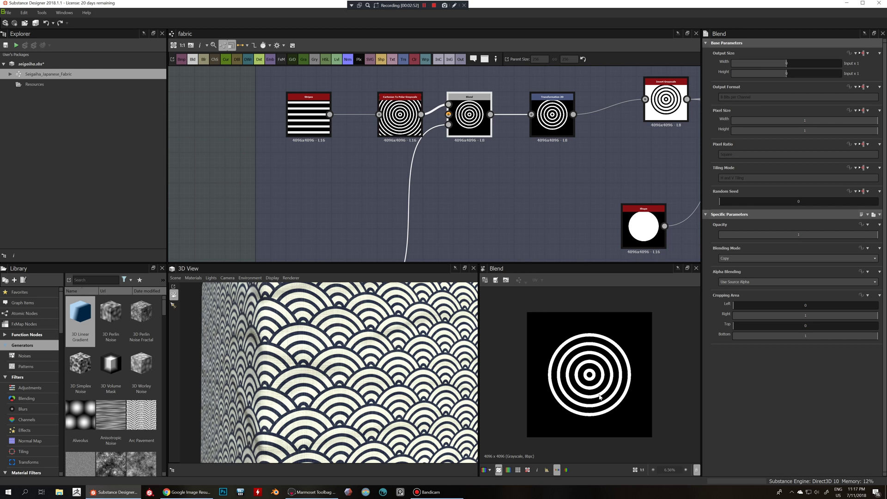
Step: Preview the Transformation 2D, Invert Grayscale and RGBA Merge nodes that follow the Blend in the ring chain
left_click(552, 116)
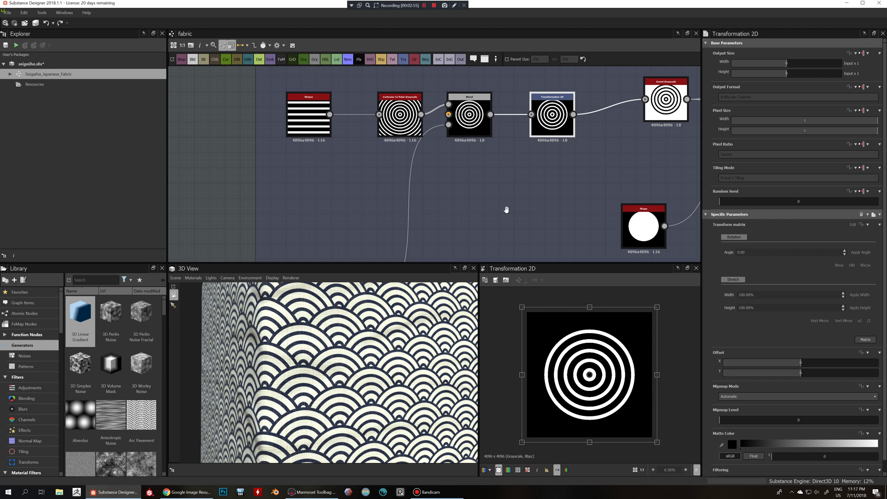
middle_click_drag(506, 209, 371, 228)
left_click(536, 132)
middle_click_drag(519, 168, 439, 179)
middle_click_drag(547, 161, 531, 128)
left_click(536, 115)
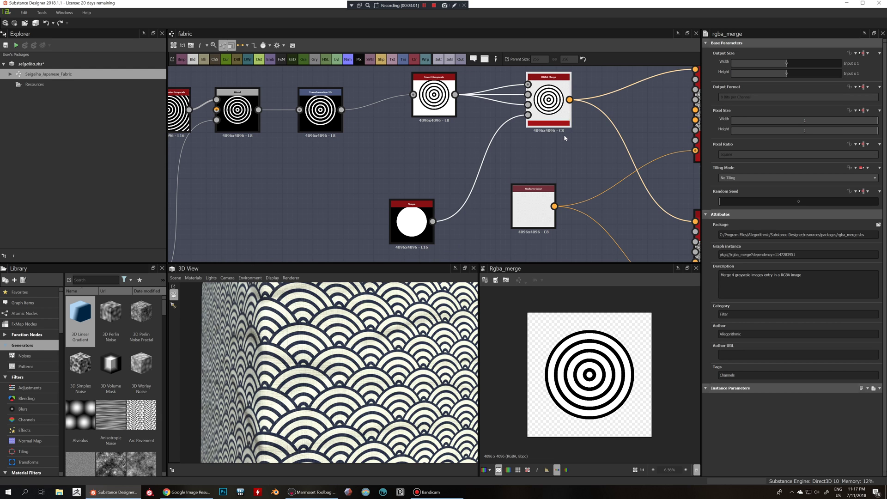
Step: Examine the RGBA Merge node's connections and the transparent area around its outer ring up close
scroll(564, 135, "down", 6)
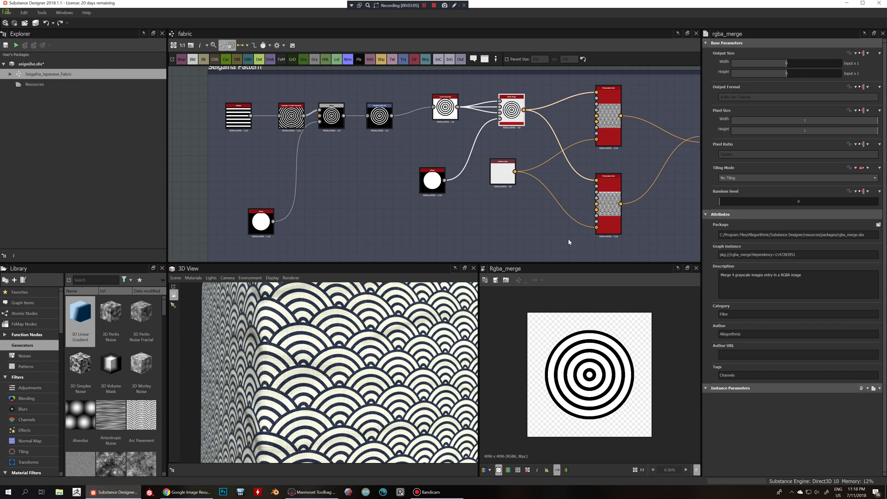
scroll(533, 149, "up", 2)
middle_click_drag(514, 134, 522, 158)
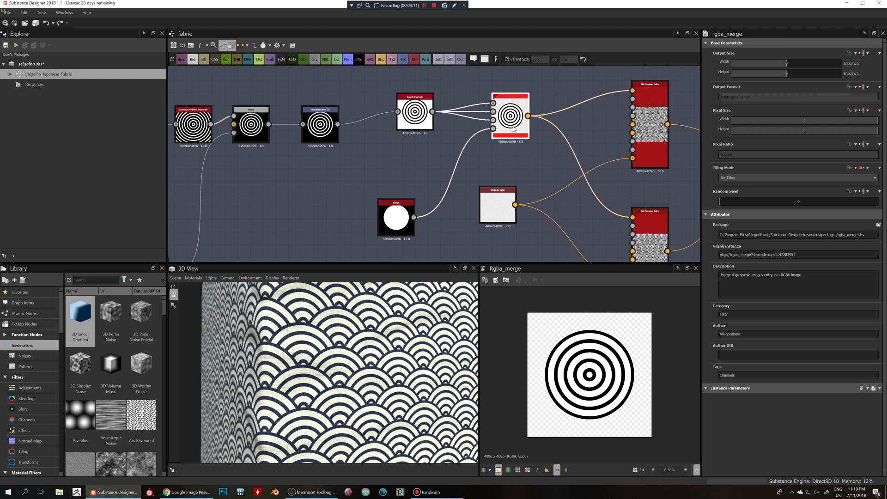
scroll(618, 340, "up", 6)
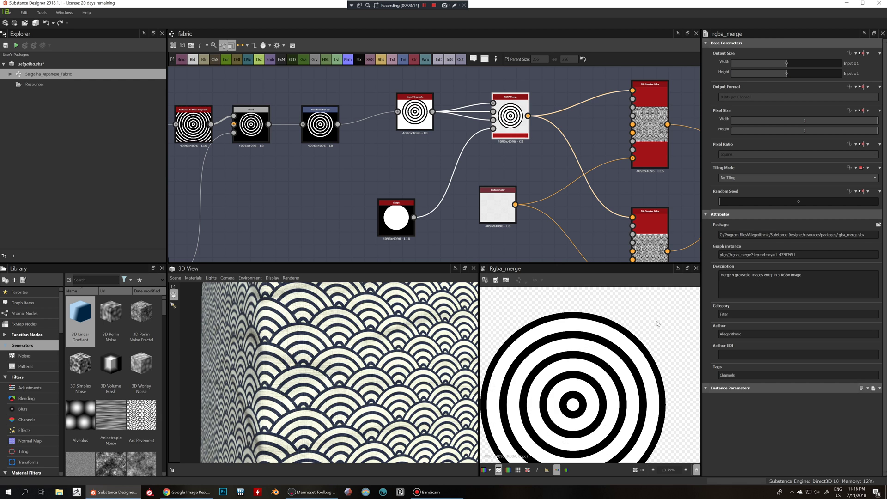
scroll(646, 321, "down", 4)
scroll(646, 321, "up", 5)
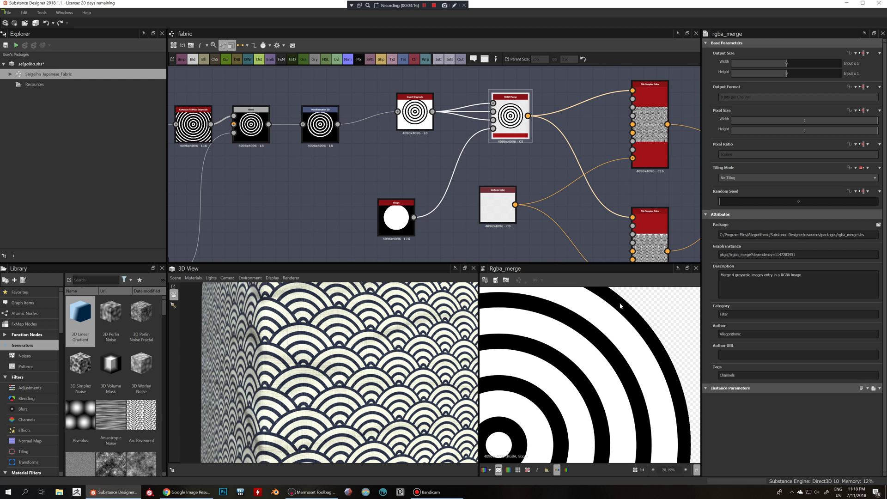
scroll(624, 332, "down", 2)
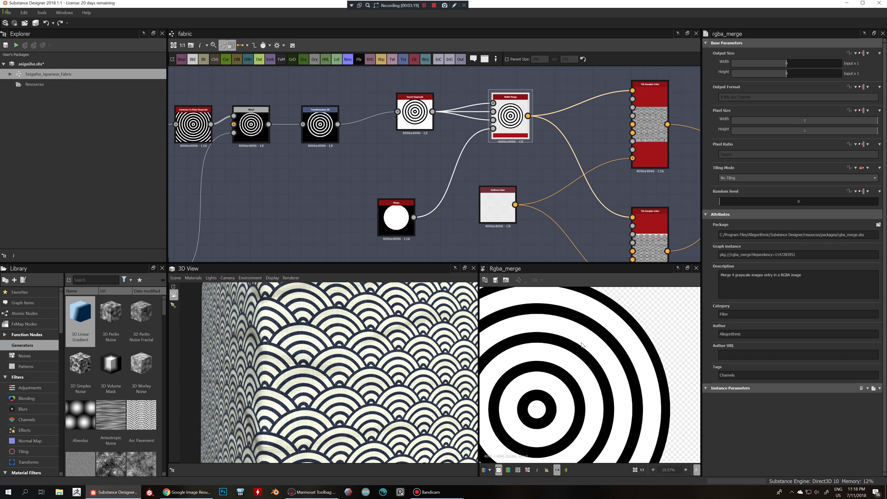
scroll(651, 320, "down", 4)
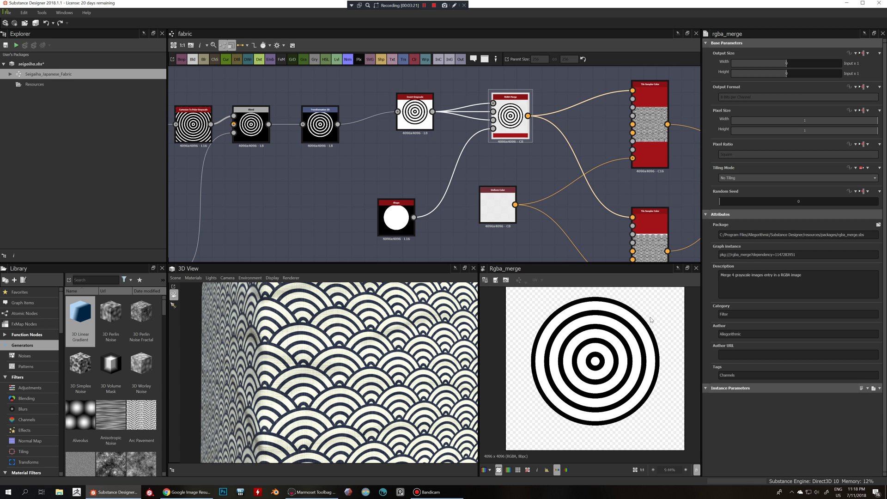
middle_click_drag(649, 321, 634, 329)
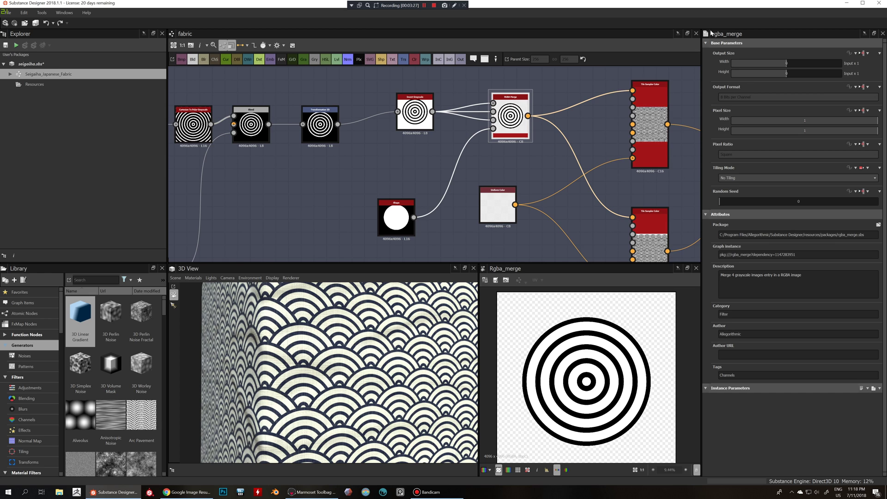
Step: Preview the Shape disc feeding the RGBA Merge node's last input, and compare it with the merged rings
scroll(484, 111, "up", 1)
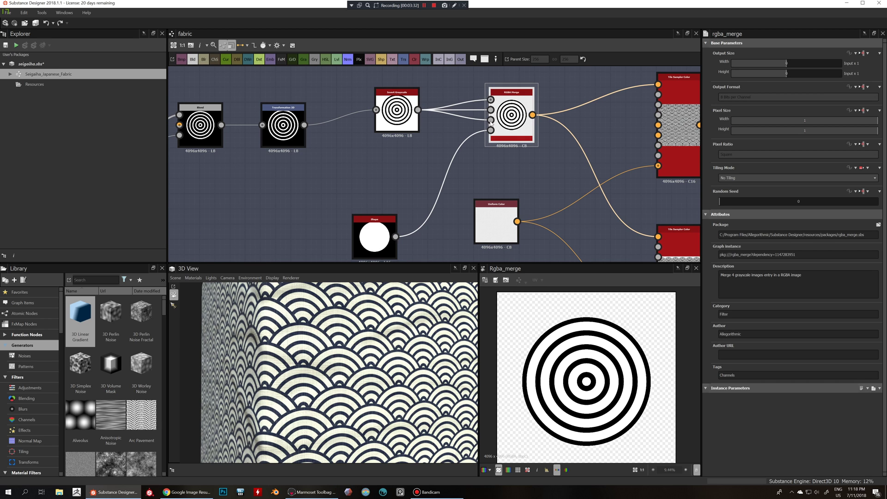
left_click(383, 243)
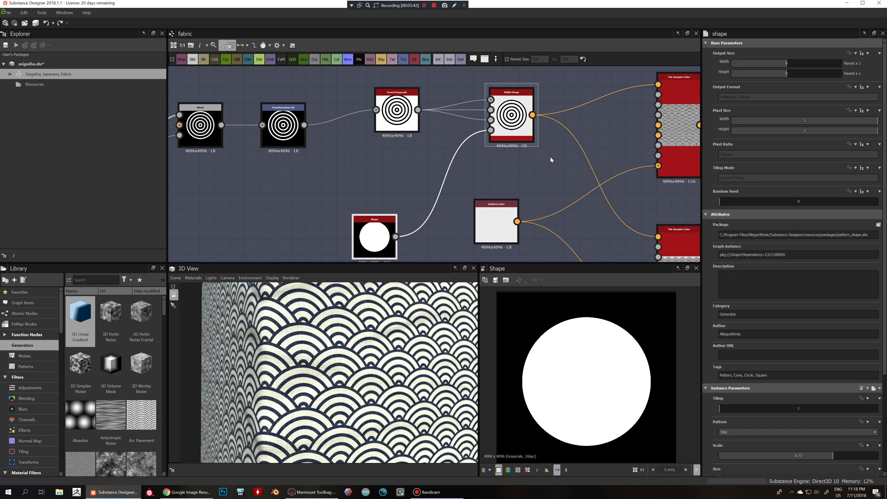
double_click(512, 116)
scroll(590, 329, "up", 2)
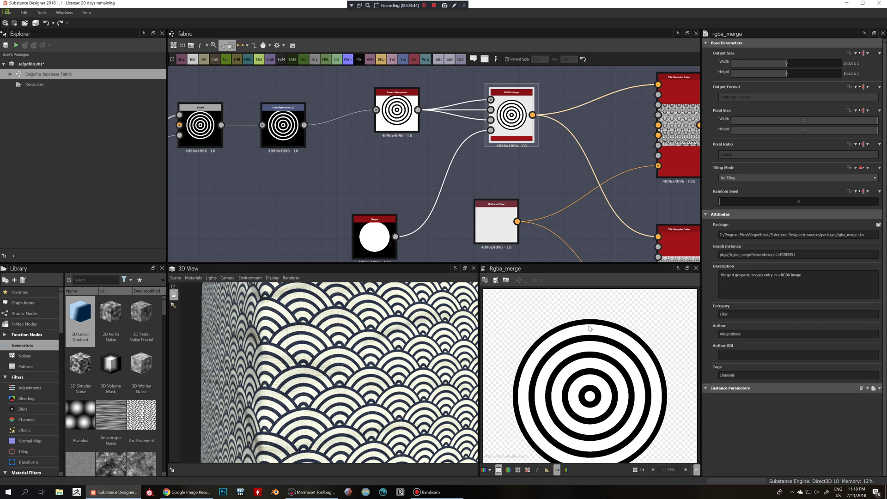
scroll(590, 331, "down", 3)
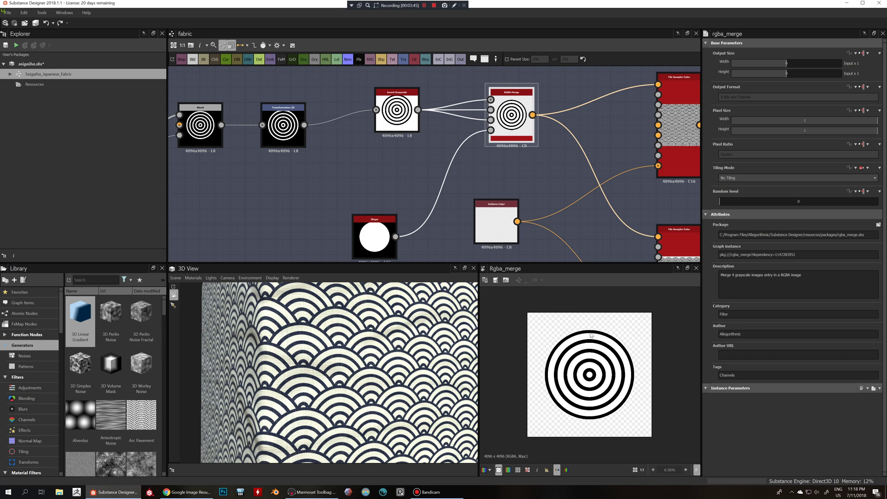
scroll(548, 220, "down", 2)
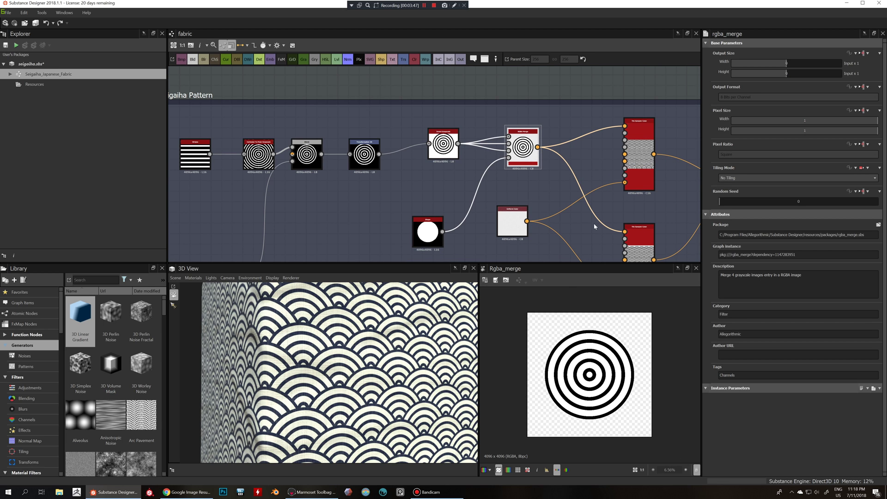
Step: Preview the upper Tile Sampler Color node and review its X Amount, Y Amount and Pattern parameters
middle_click_drag(594, 223, 453, 180)
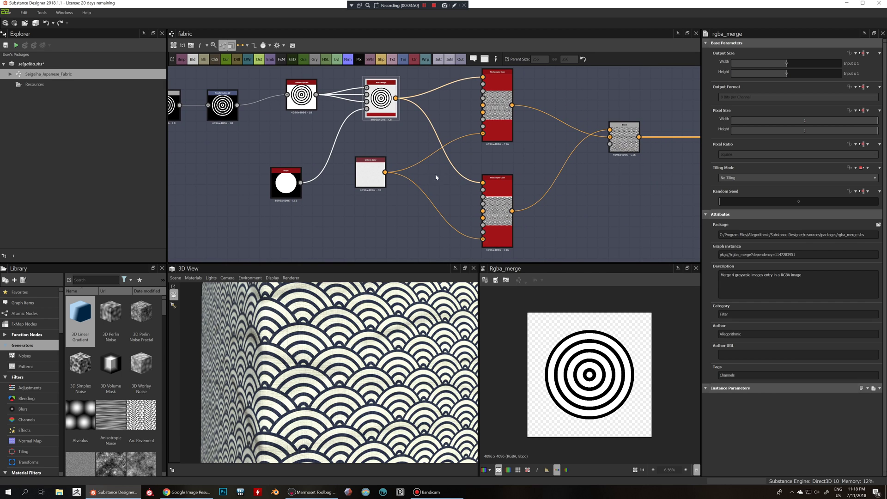
double_click(498, 113)
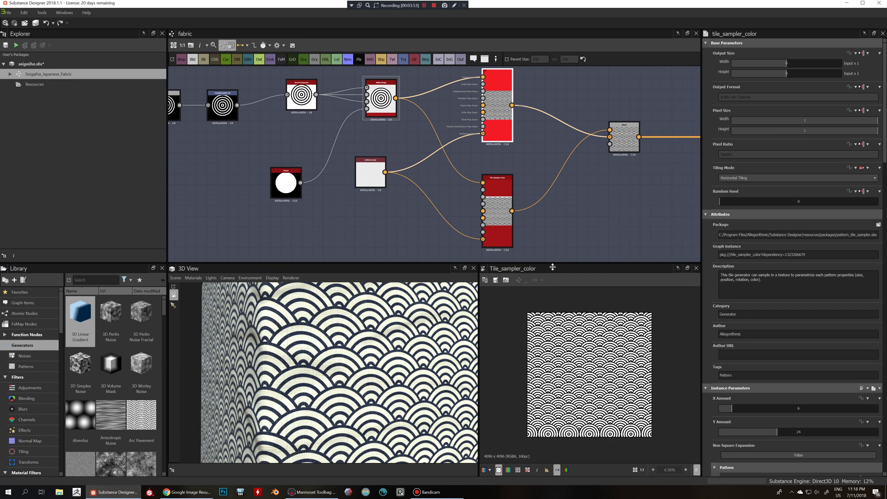
scroll(596, 347, "up", 4)
scroll(591, 354, "down", 3)
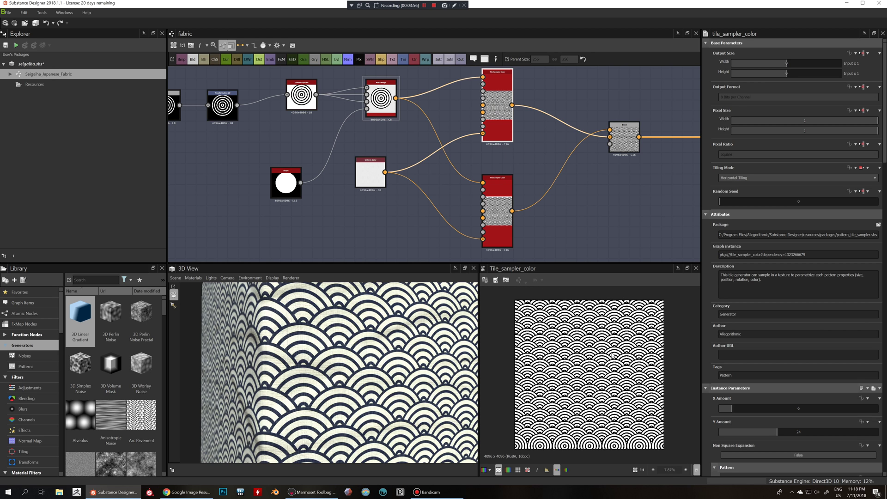
scroll(589, 355, "up", 3)
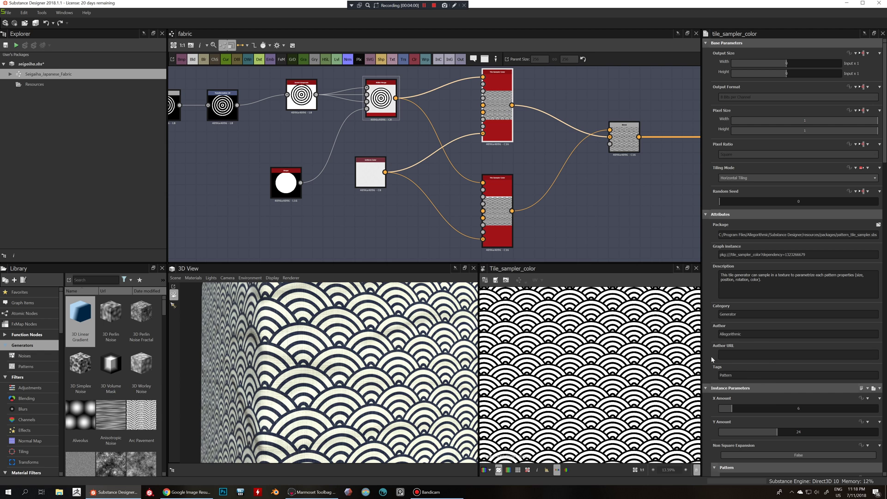
scroll(776, 396, "down", 2)
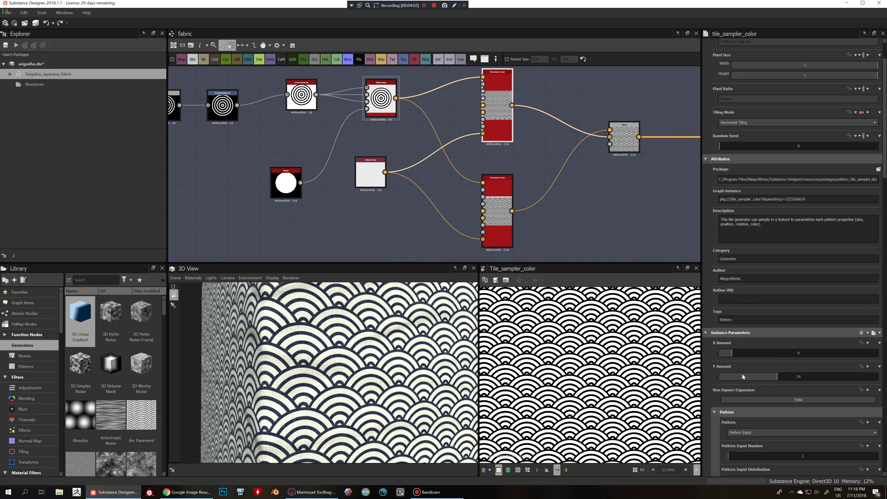
scroll(603, 362, "down", 3)
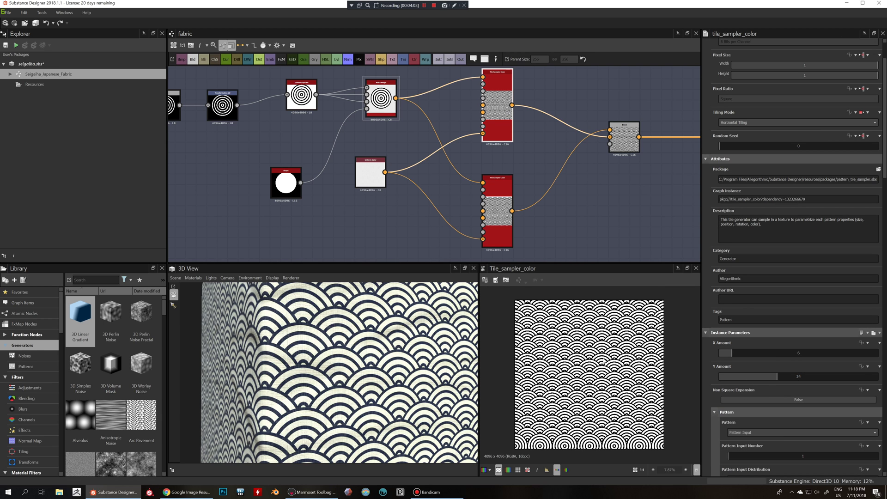
Step: Examine how the rings overlap in the upper Tile Sampler Color output, including the full circles in its lowest row
scroll(601, 444, "up", 1)
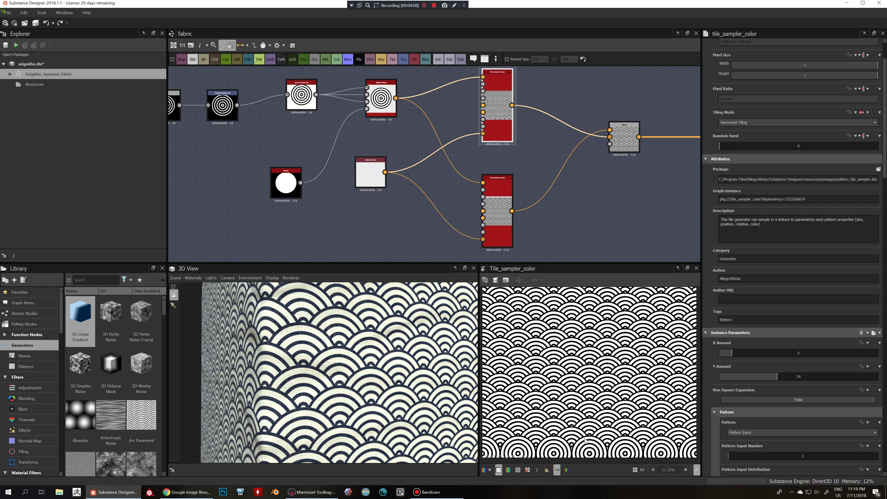
scroll(588, 418, "down", 1)
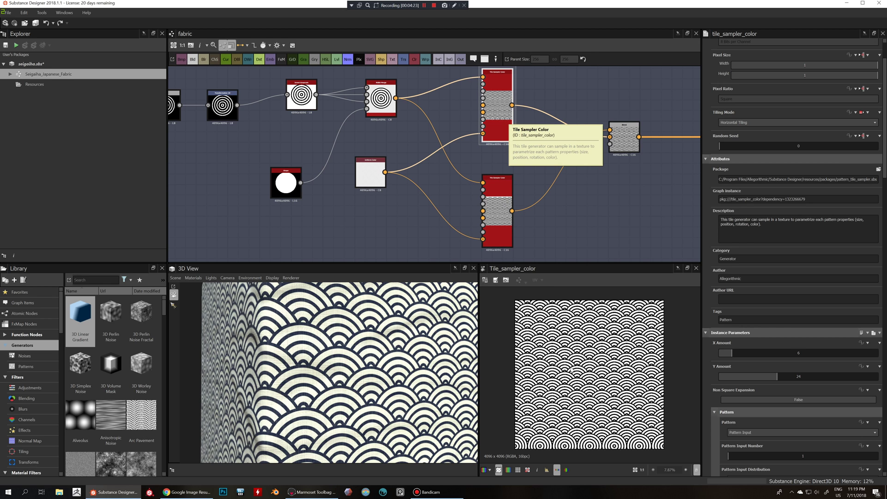
scroll(576, 365, "up", 1)
scroll(574, 351, "down", 1)
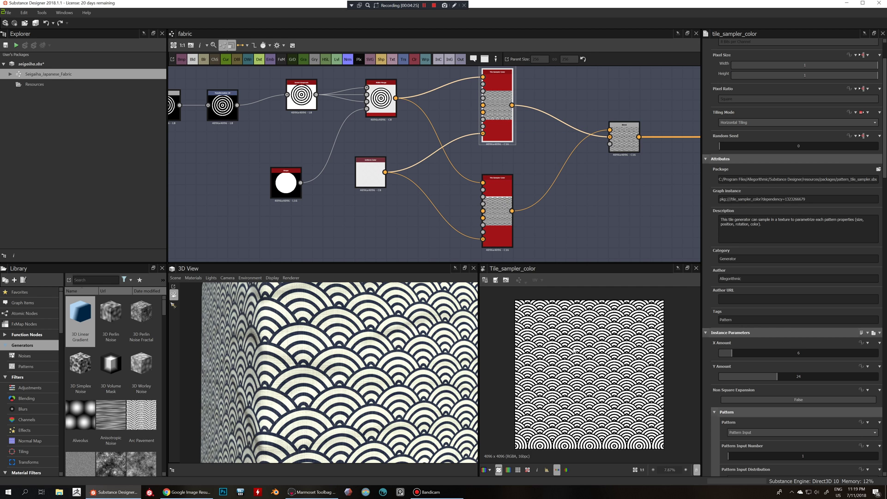
scroll(572, 348, "up", 1)
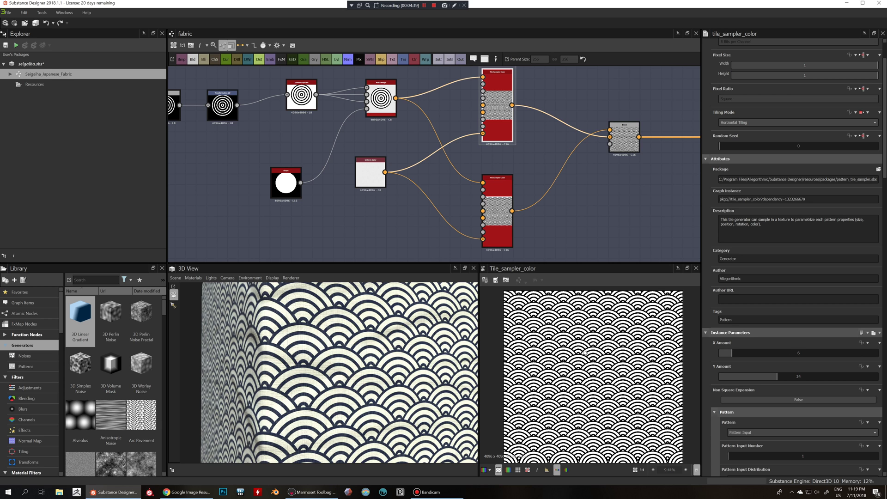
scroll(584, 352, "down", 1)
scroll(585, 352, "up", 1)
scroll(585, 352, "down", 1)
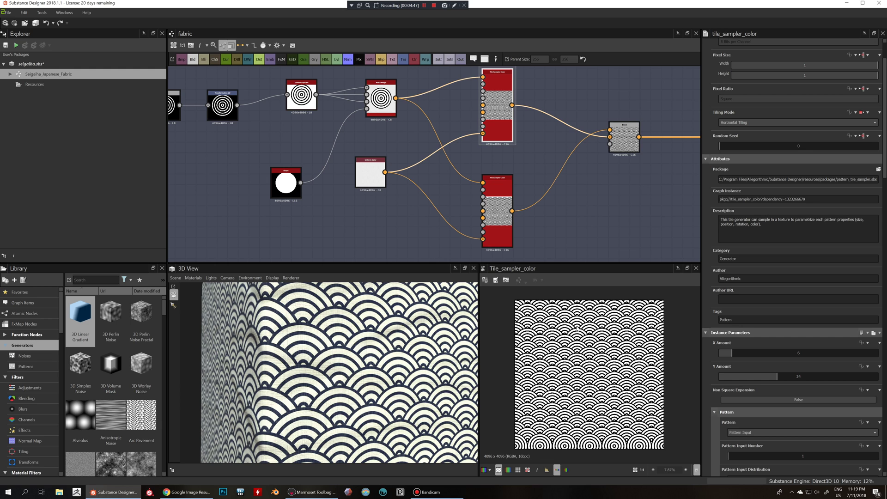
Step: Inspect the upper Tile Sampler Color output up close and as a whole tile
scroll(577, 328, "up", 1)
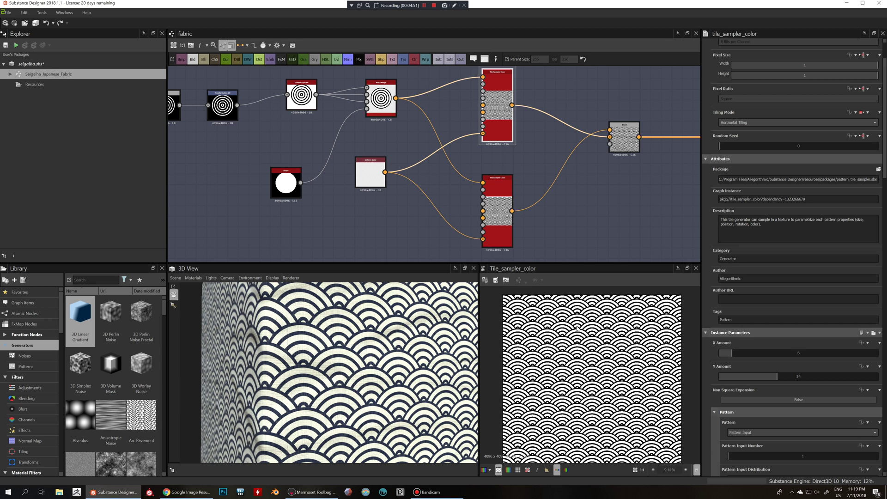
scroll(577, 327, "up", 1)
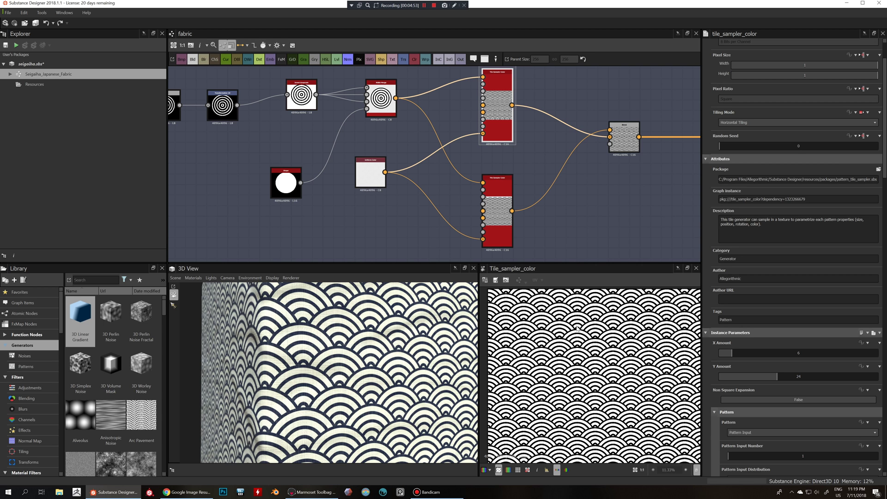
scroll(577, 328, "down", 1)
scroll(578, 328, "down", 1)
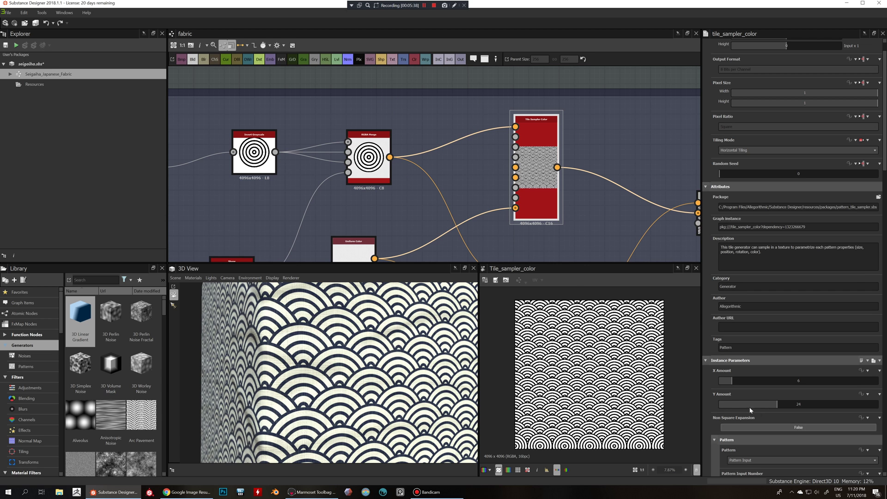
scroll(617, 378, "down", 3)
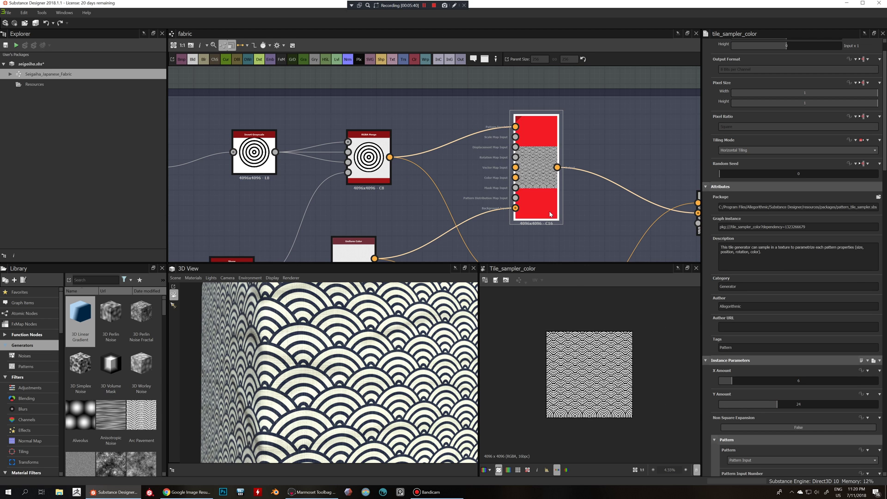
Step: Add a new Tile Sampler Color node in the empty graph area above the Seigaiha Pattern frame
scroll(559, 227, "down", 3)
middle_click_drag(556, 225, 569, 223)
scroll(568, 223, "up", 2)
scroll(569, 223, "down", 2)
scroll(568, 222, "down", 2)
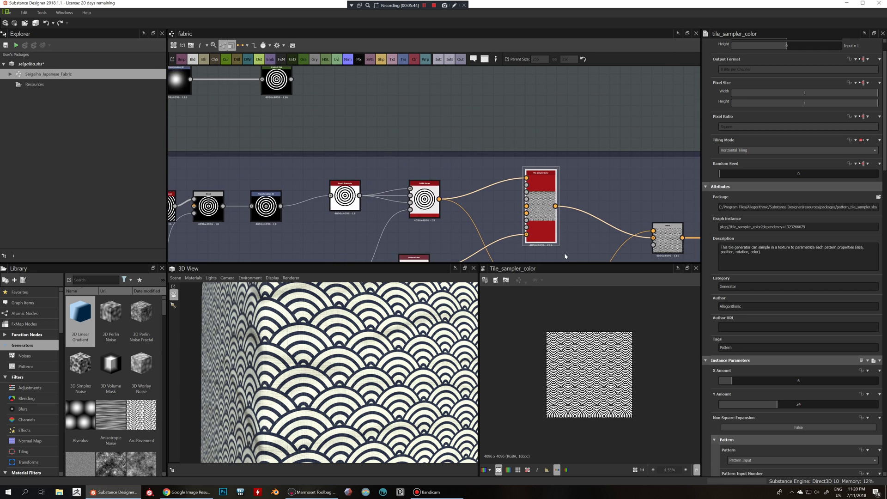
key("space")
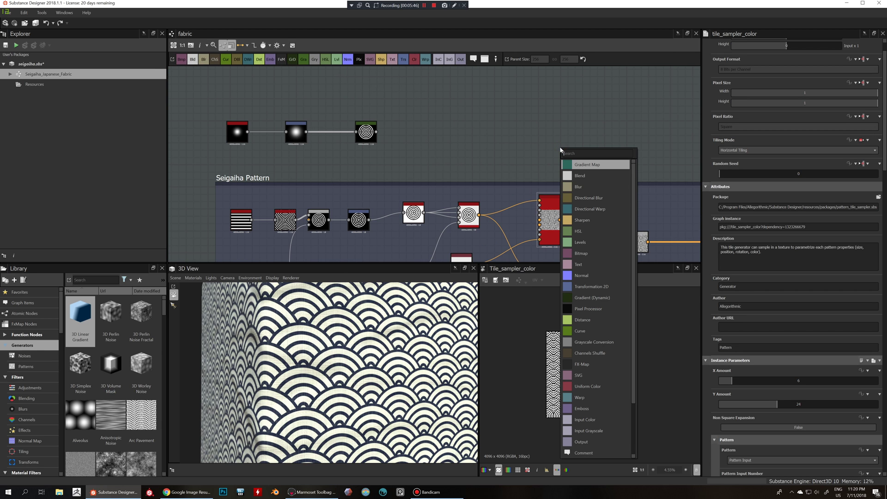
type("tile sam")
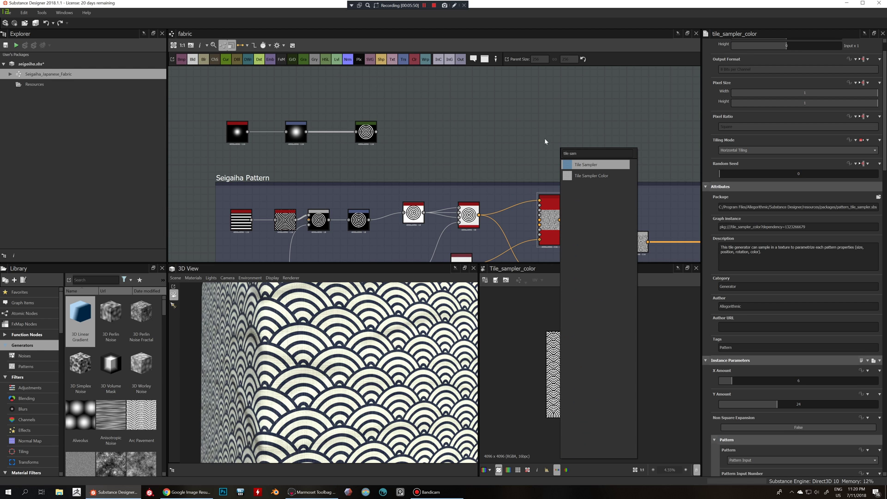
left_click(586, 164)
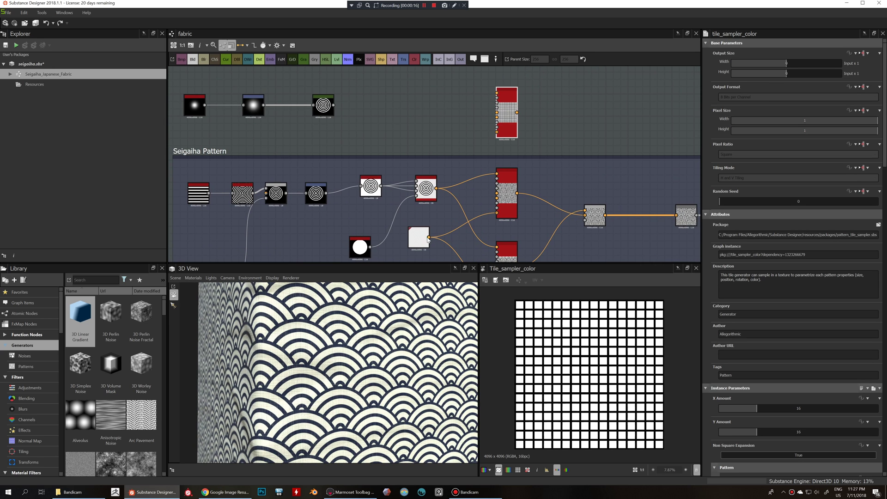
Step: Connect the Uniform Color node to the new Tile Sampler Color's background input and RGBA Merge to its pattern input
left_click_drag(429, 239, 506, 132)
scroll(549, 298, "up", 2)
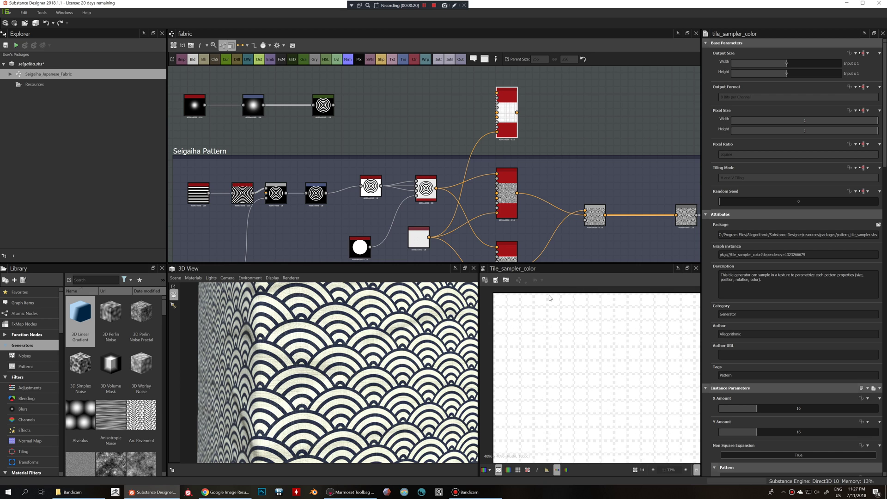
scroll(574, 328, "up", 1)
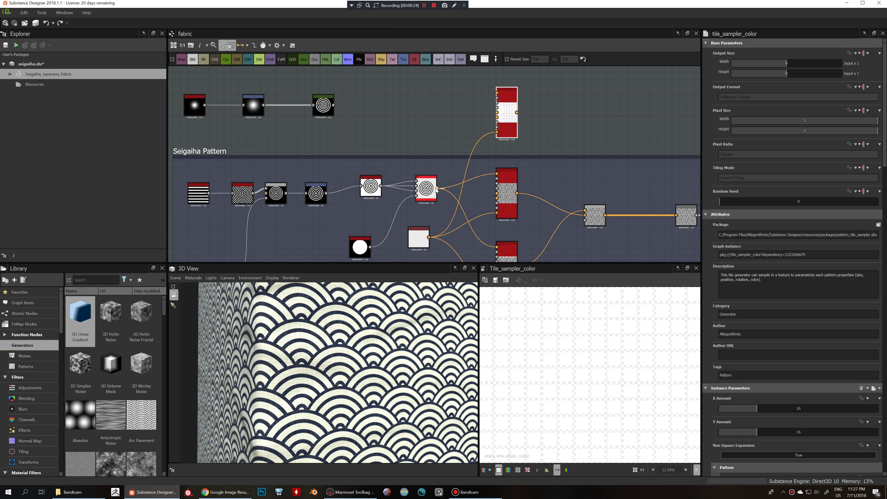
left_click_drag(435, 188, 498, 94)
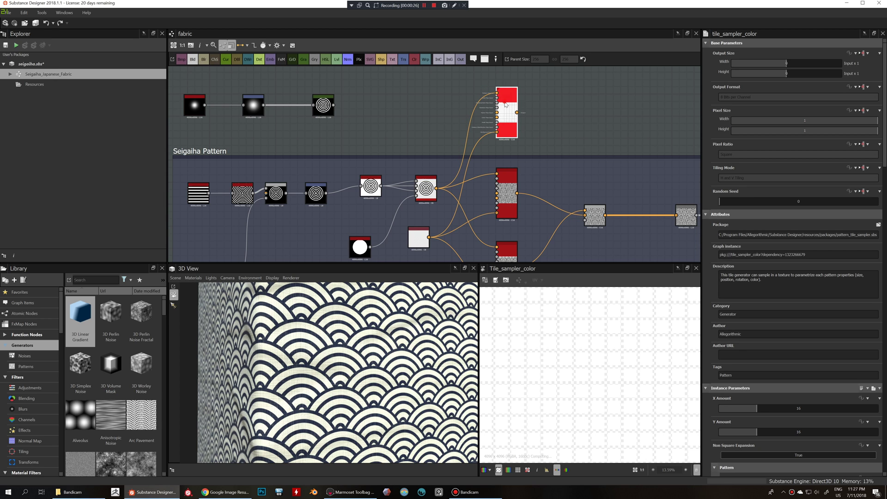
Step: Set the new Tile Sampler Color node's Pattern to Pattern Input
scroll(741, 396, "down", 2)
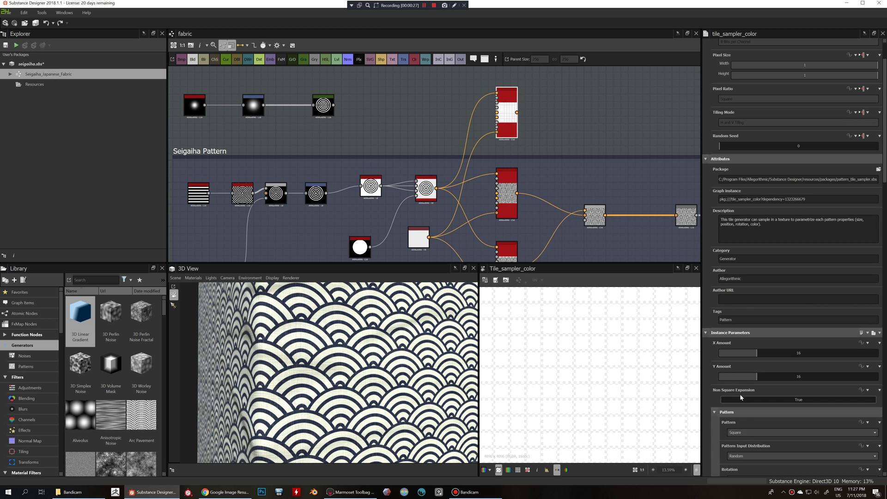
left_click(748, 432)
left_click(735, 443)
scroll(719, 429, "down", 2)
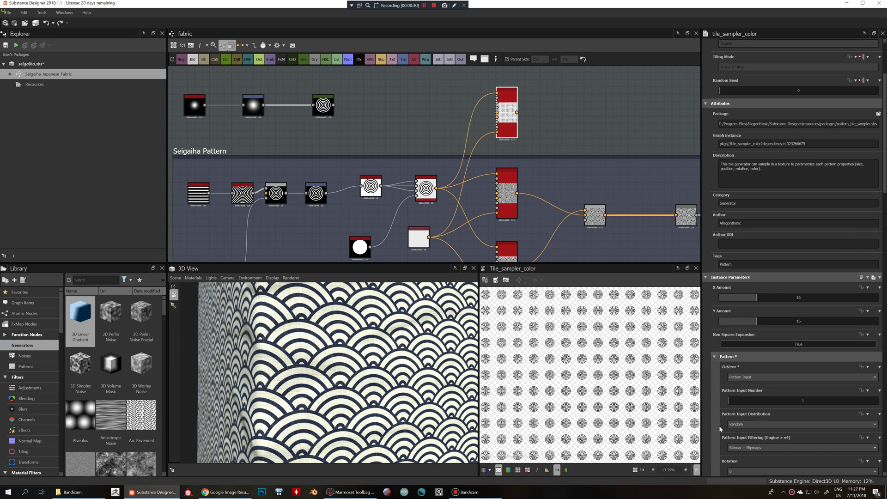
scroll(618, 357, "down", 3)
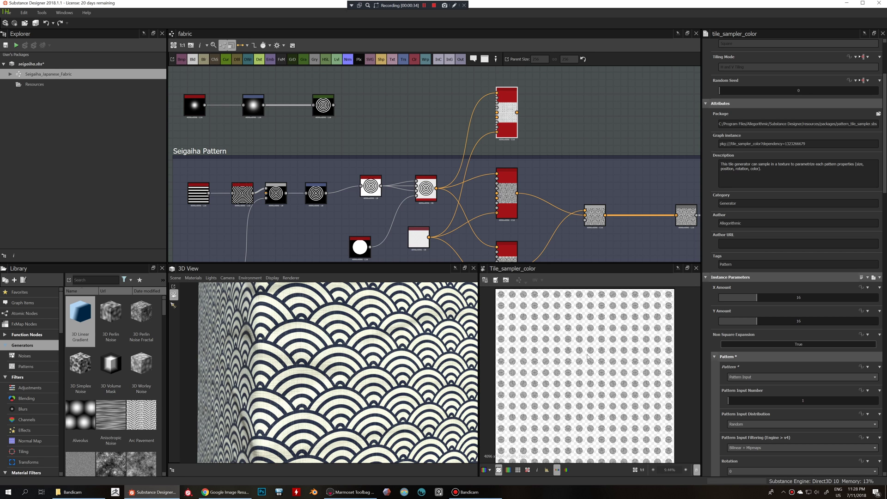
Step: Examine the rows and columns of arcs on one face of the 3D preview from the front
left_click_drag(426, 359, 384, 366)
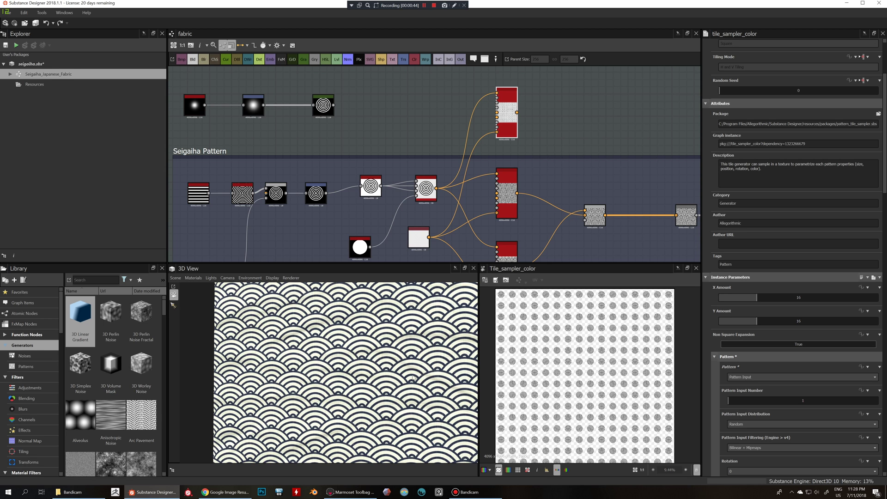
left_click_drag(383, 357, 408, 344)
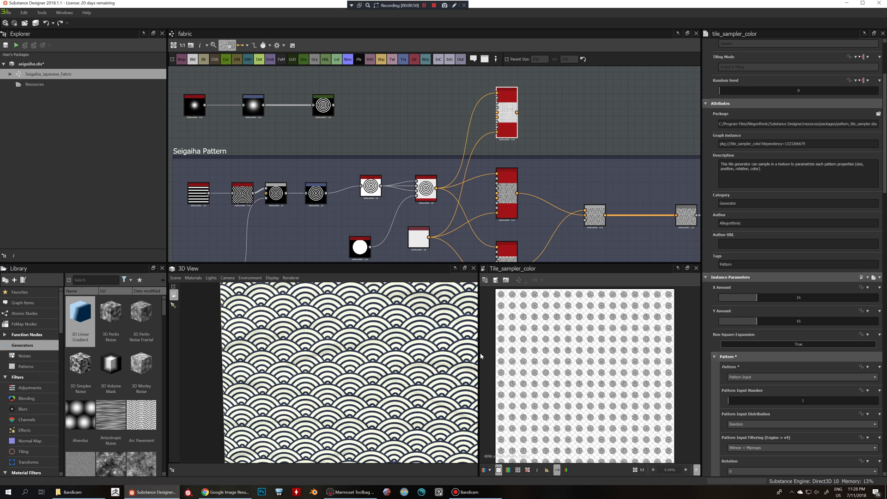
scroll(401, 342, "down", 3)
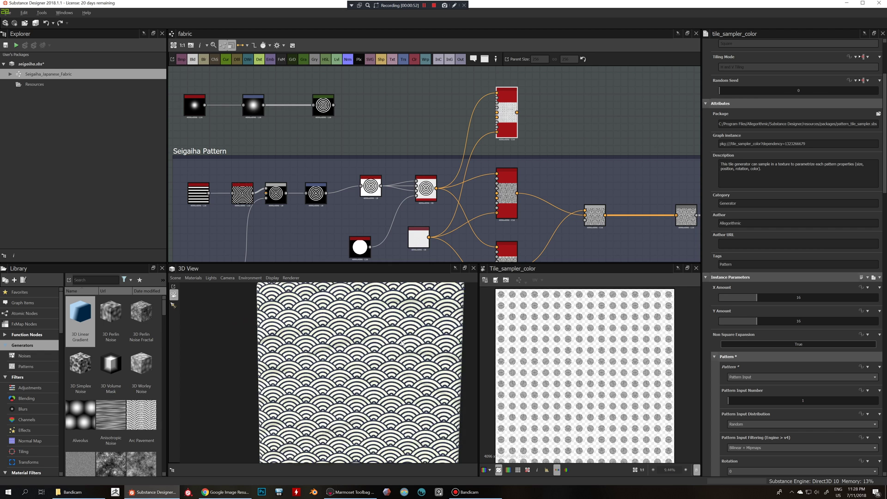
left_click_drag(401, 343, 411, 345)
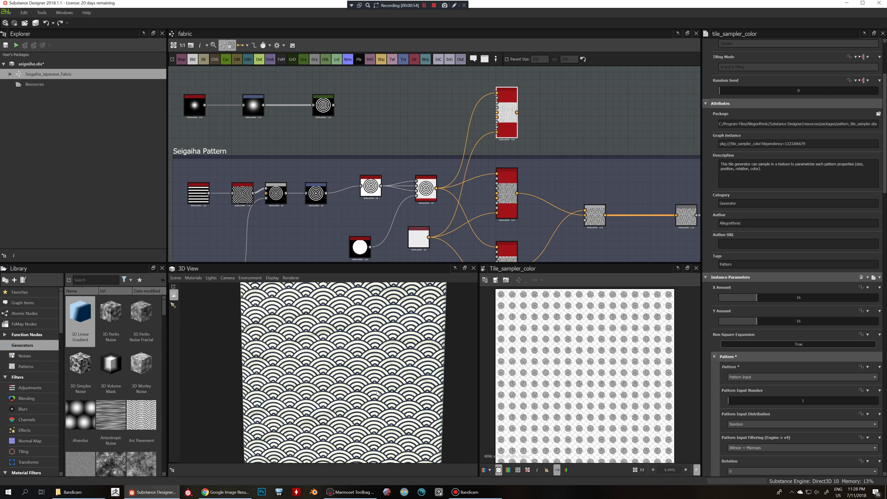
mouse_move(357, 413)
left_mouse_down()
mouse_move(402, 413)
mouse_move(371, 410)
left_mouse_up()
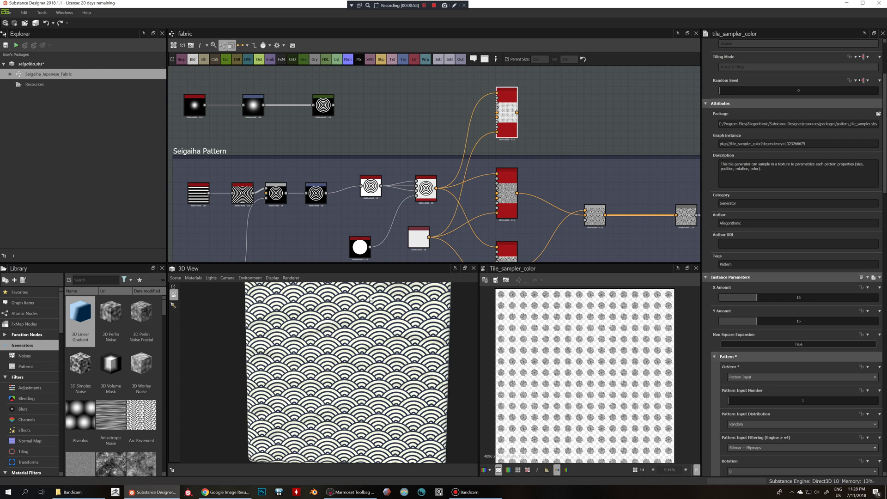
middle_click_drag(370, 297, 368, 305)
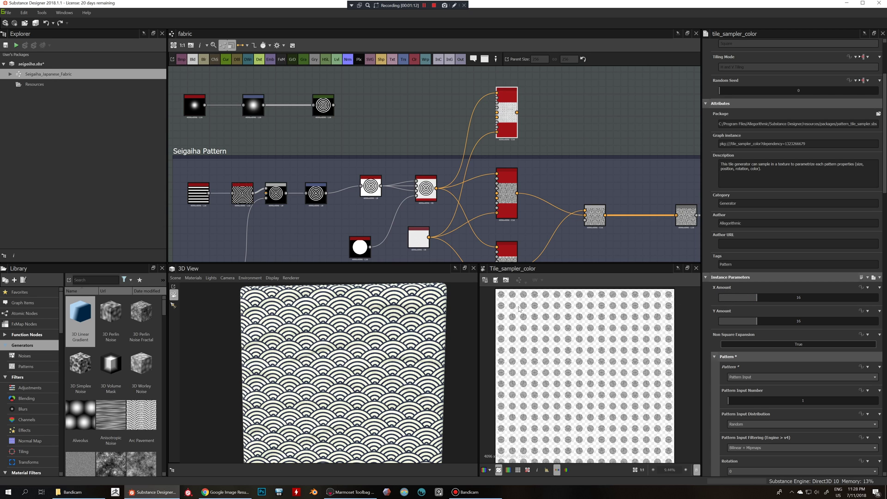
scroll(412, 327, "up", 2)
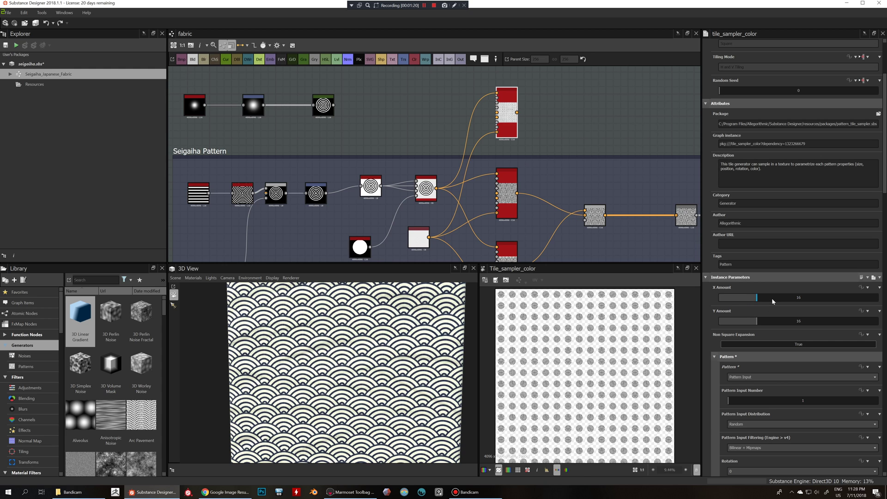
Step: Check the original Tile Sampler Color's amounts, and set the new node's X Amount to 6 and Y Amount to 24
left_click(508, 191)
double_click(509, 192)
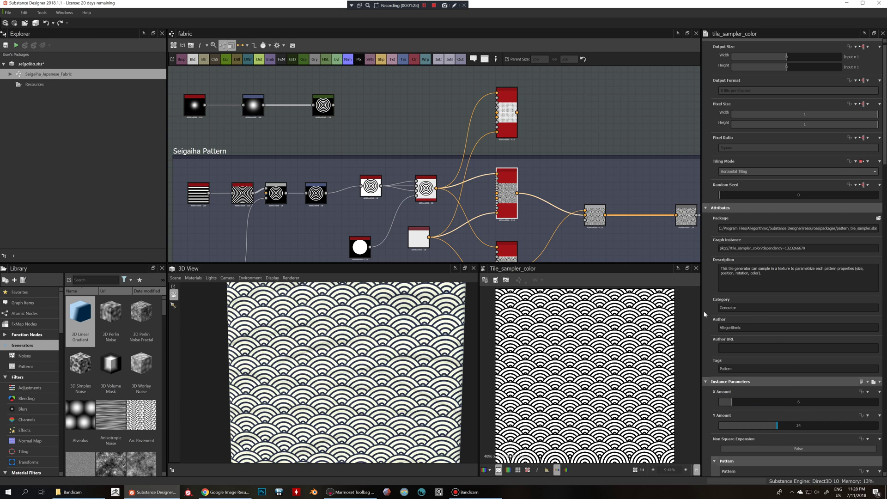
double_click(512, 111)
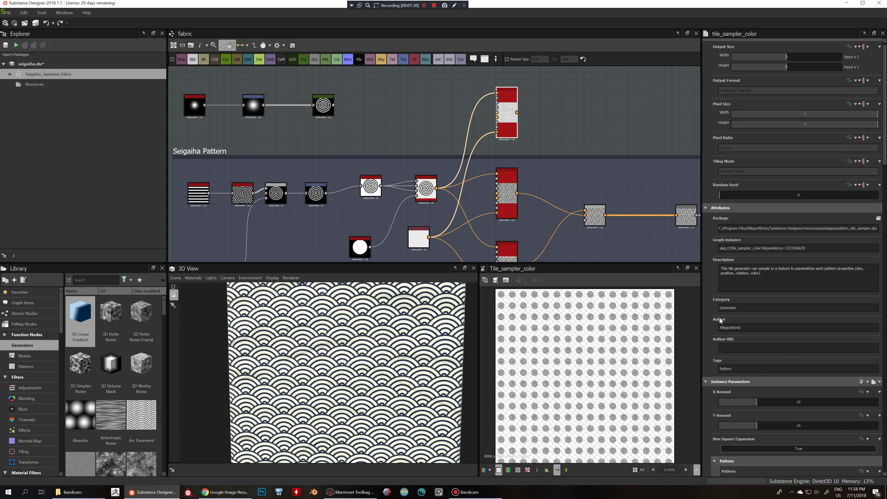
double_click(795, 402)
type("6")
double_click(799, 425)
type("24")
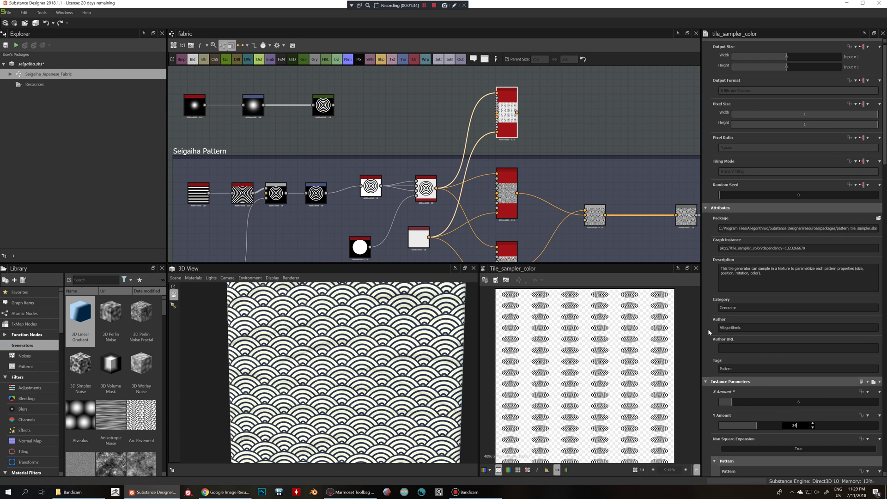
key("Return")
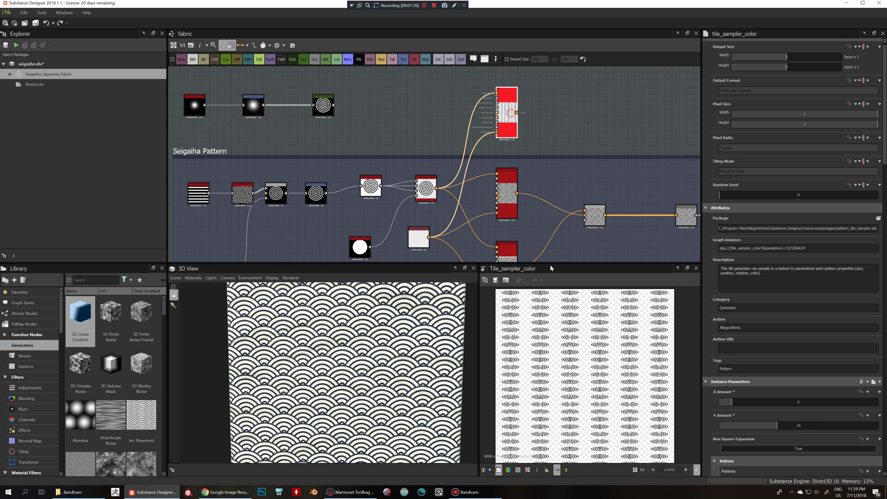
Step: Examine the shape and spacing of the rings in the new node's tiled output
scroll(586, 330, "down", 3)
scroll(585, 330, "up", 5)
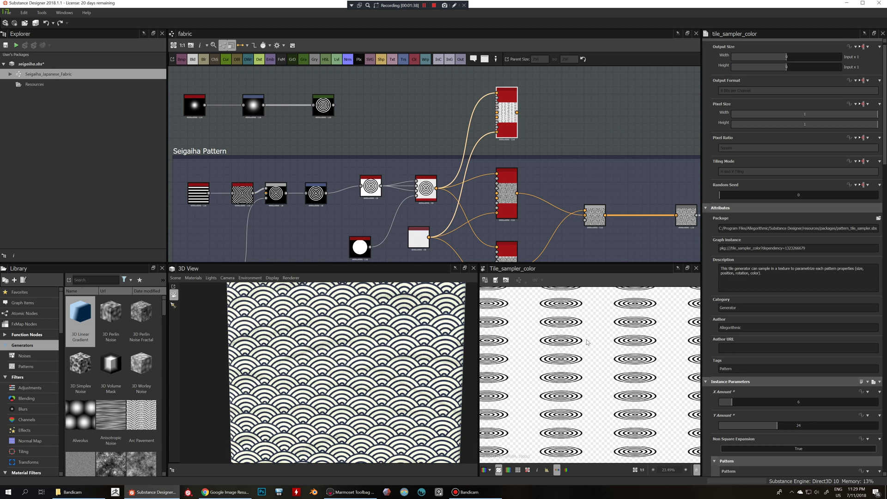
scroll(615, 344, "down", 3)
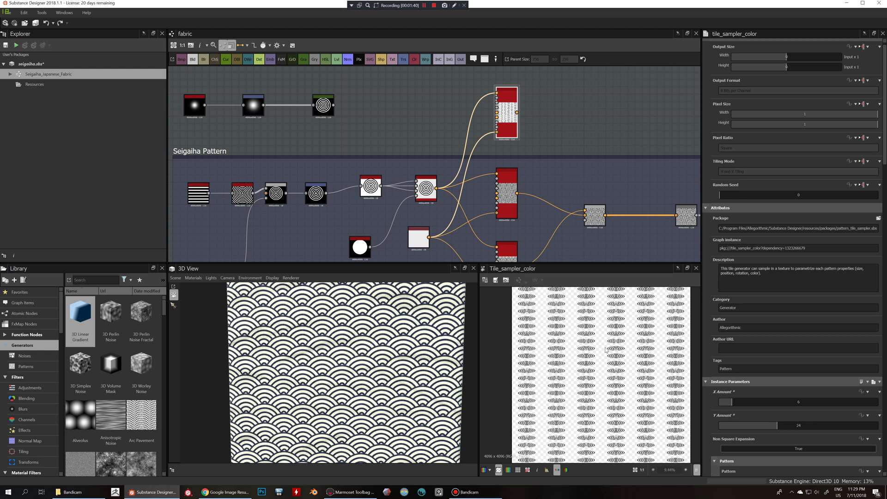
scroll(606, 349, "down", 2)
scroll(665, 358, "up", 4)
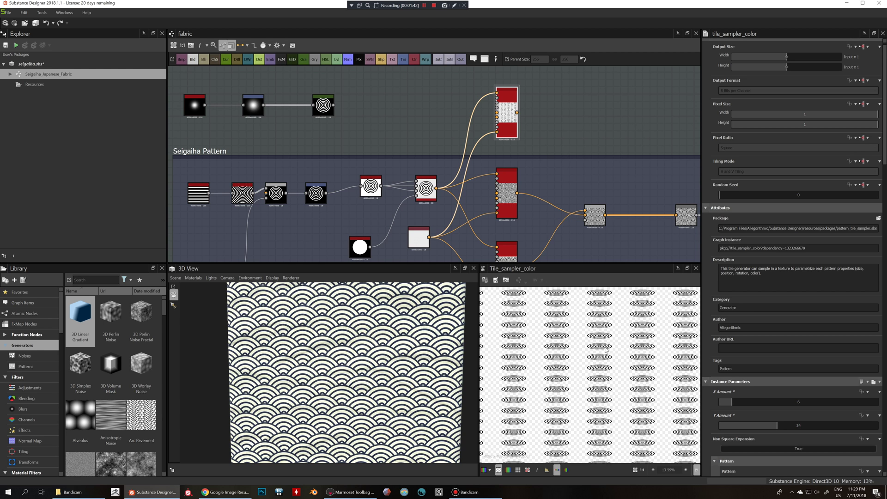
Step: Increase the new node's Y Size until the flattened rings become round and overlap vertically
scroll(711, 340, "down", 8)
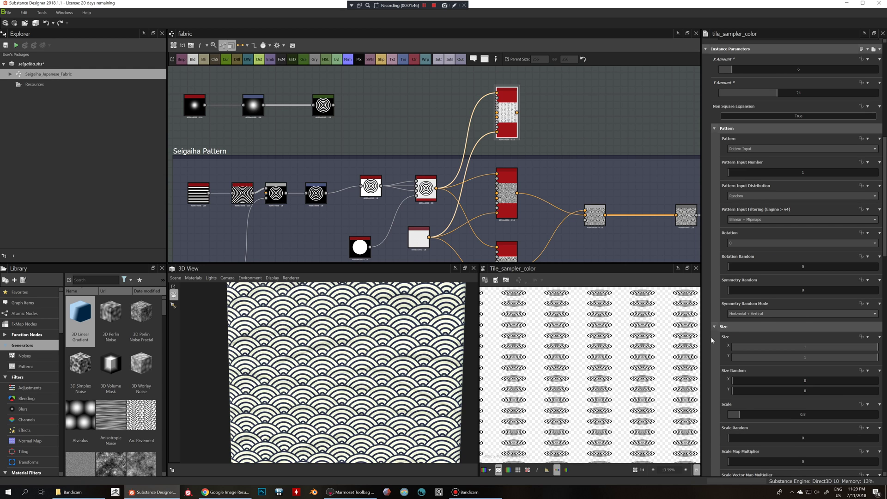
scroll(712, 335, "down", 1)
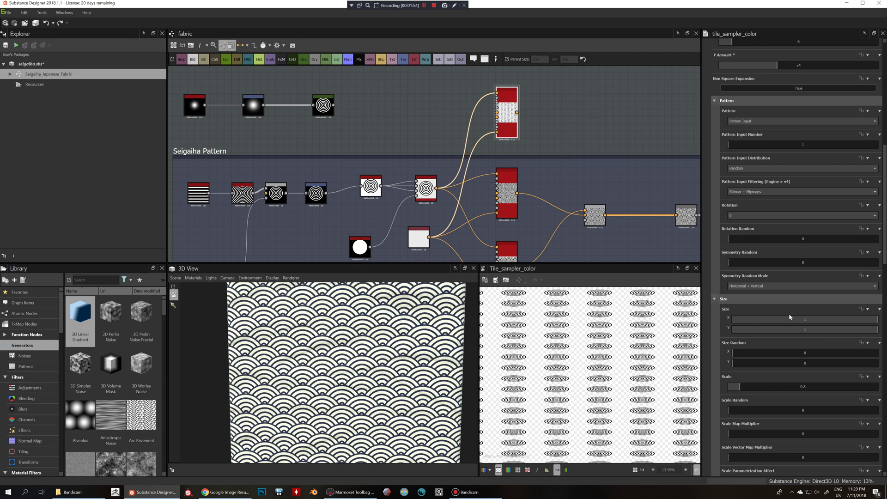
left_click(807, 331)
double_click(807, 331)
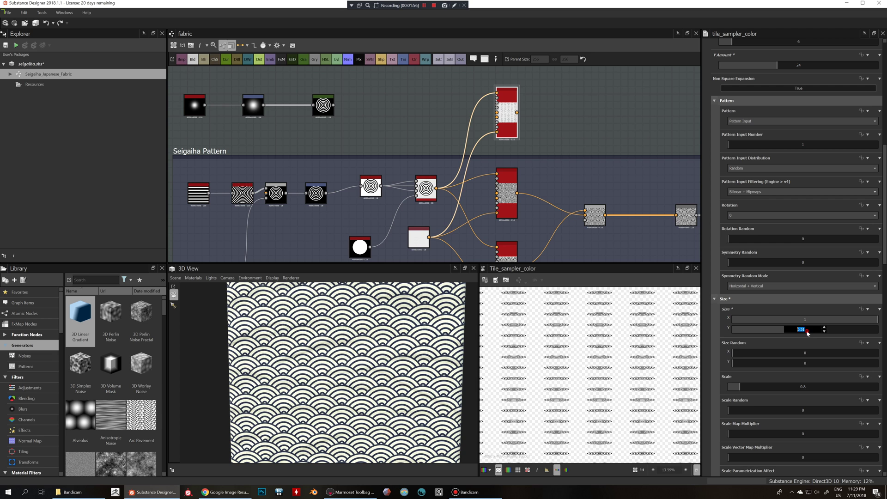
type("1")
key("Return")
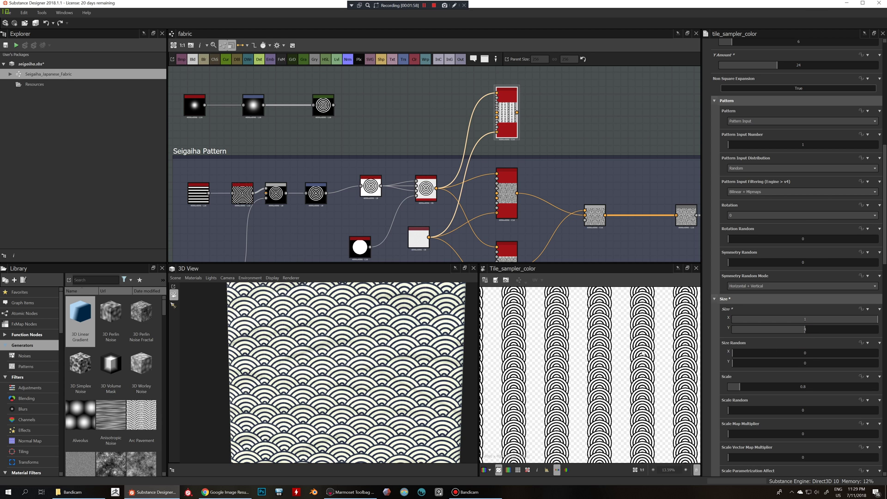
scroll(598, 357, "up", 3)
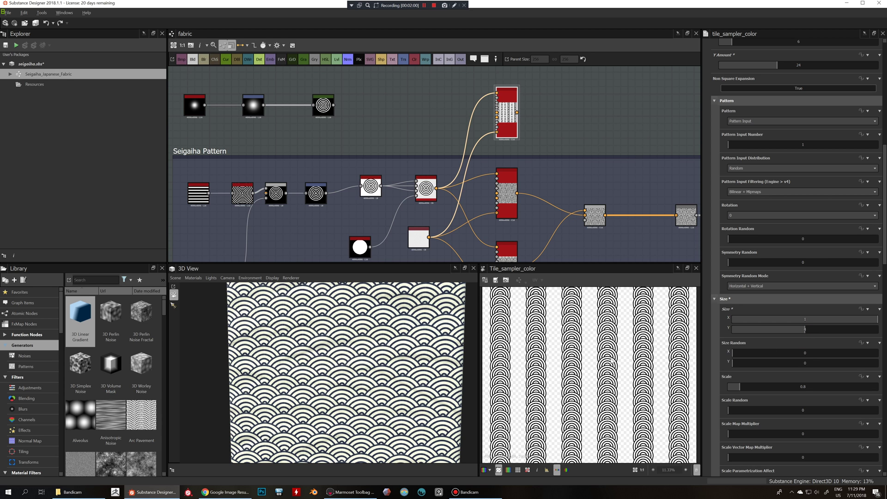
scroll(601, 356, "down", 3)
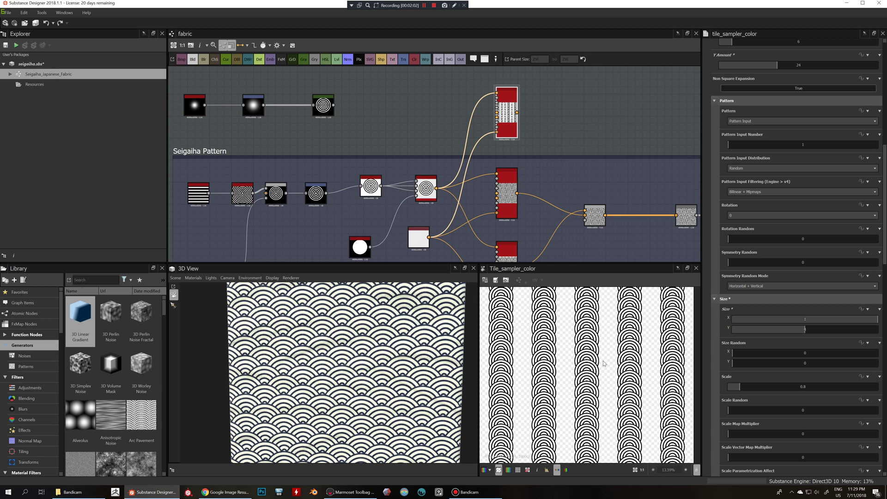
scroll(604, 364, "up", 4)
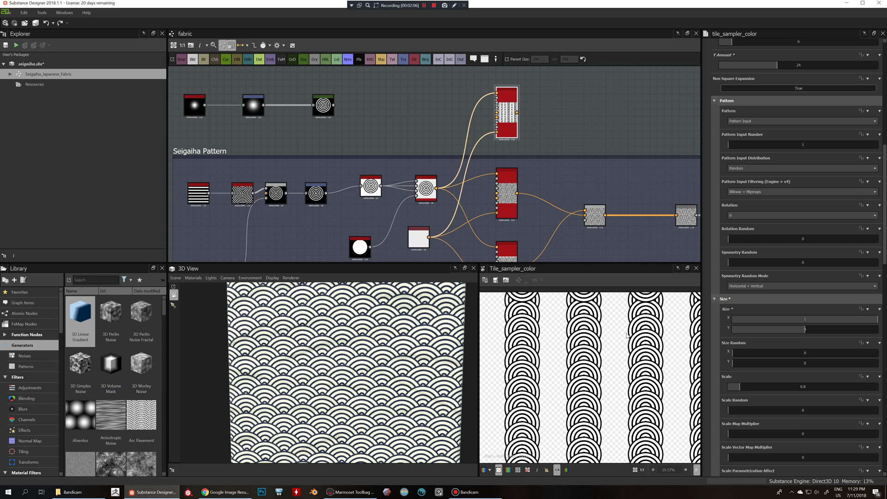
Step: Set the new Tile Sampler Color's Offset to 0.5 to stagger its alternating columns of rings
scroll(618, 352, "down", 3)
middle_click_drag(619, 359, 616, 343)
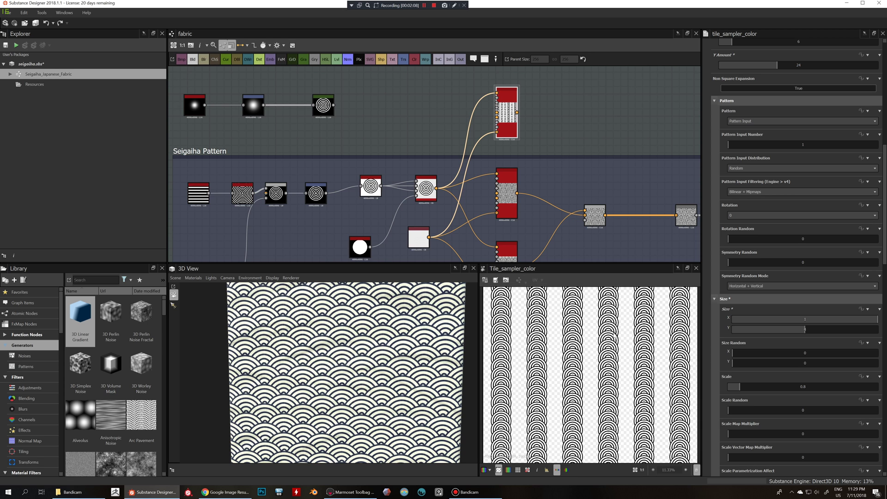
scroll(613, 338, "down", 2)
scroll(591, 355, "up", 2)
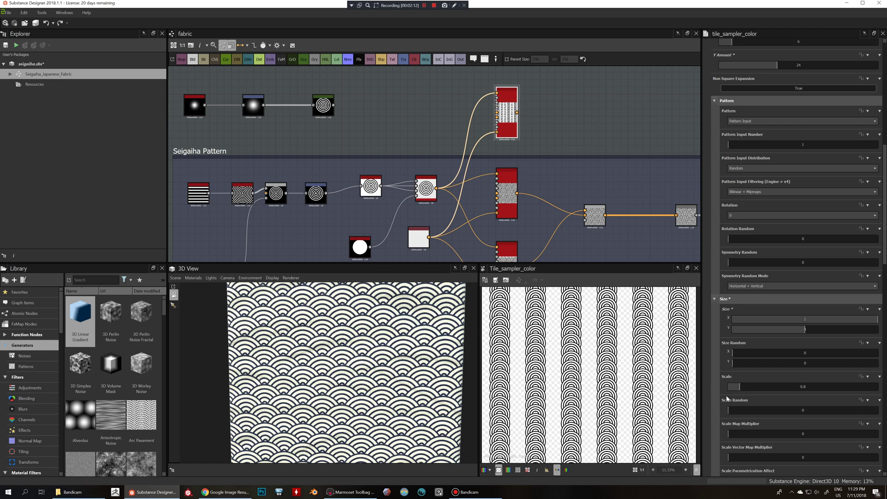
scroll(813, 397, "down", 5)
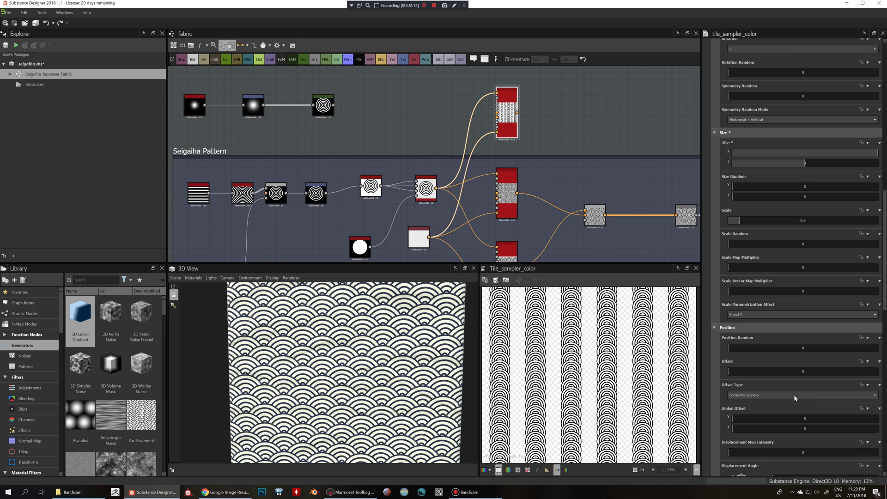
left_click(750, 372)
left_click_drag(801, 374, 802, 376)
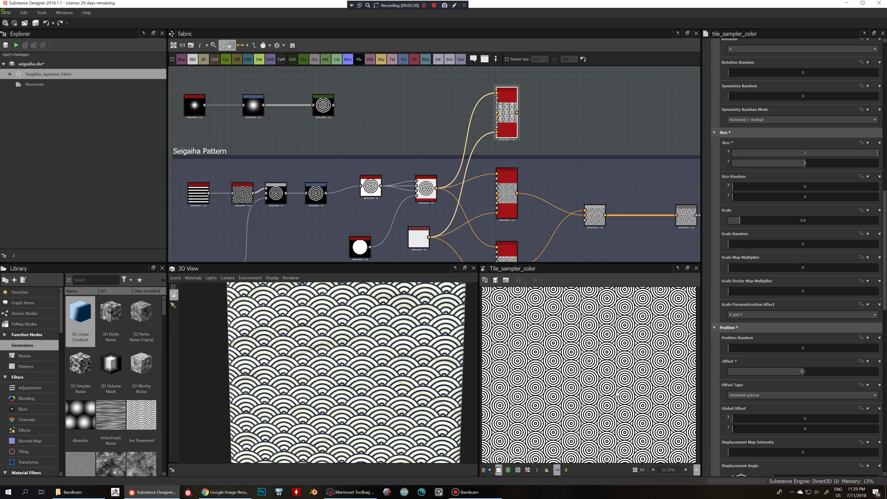
Step: Set the new node's Scale to 1.4 so that the rings overlap into Seigaiha arcs
scroll(618, 395, "up", 3)
middle_click_drag(602, 358, 616, 378)
scroll(610, 374, "down", 4)
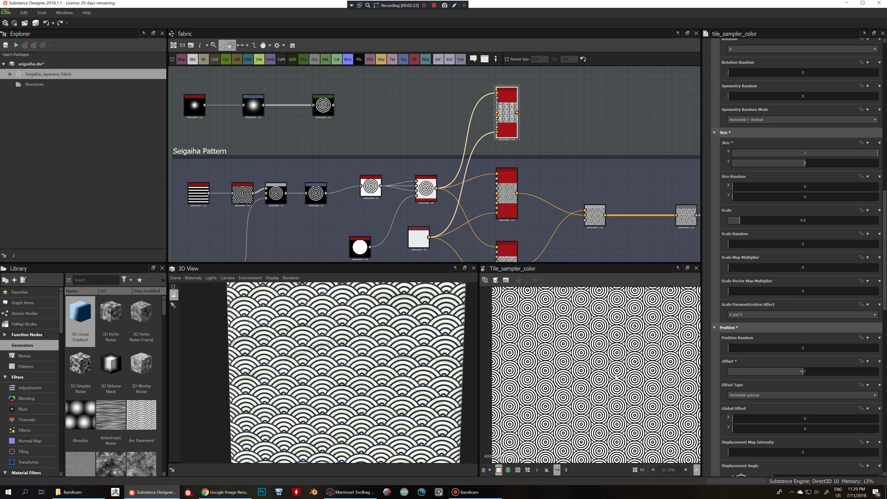
scroll(587, 366, "up", 2)
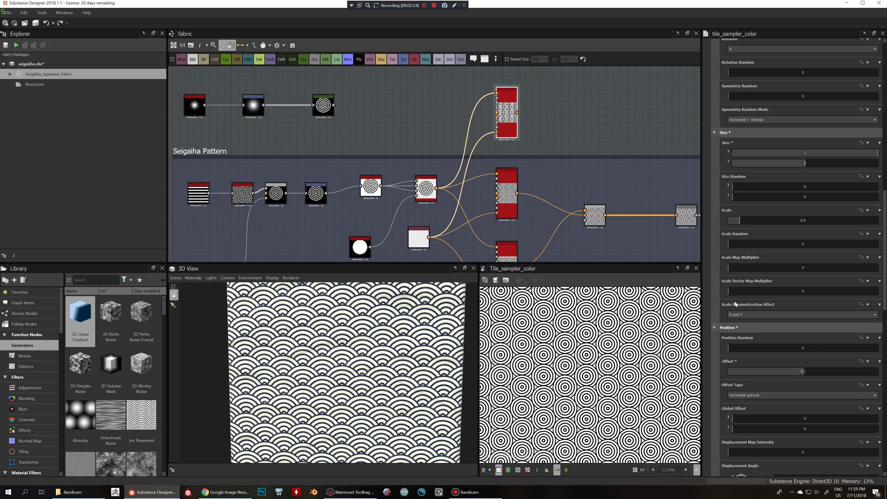
mouse_move(740, 221)
left_mouse_down()
mouse_move(764, 221)
mouse_move(754, 222)
left_mouse_up()
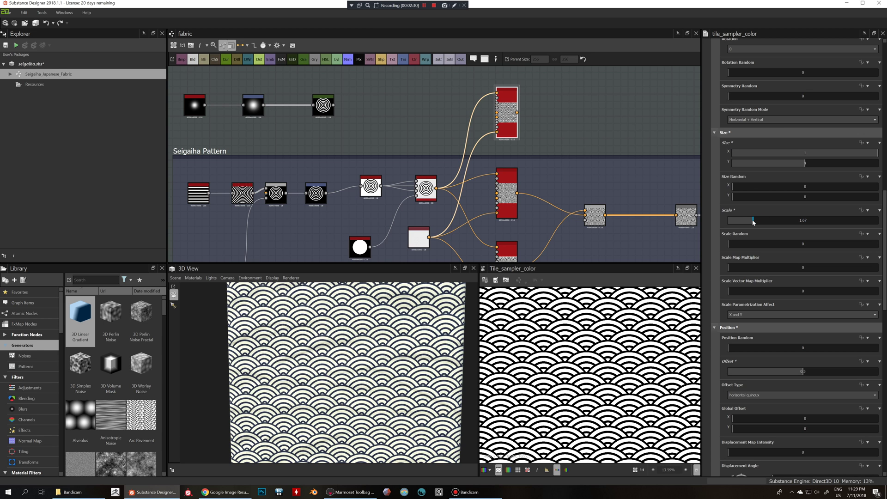
double_click(801, 222)
key("Return")
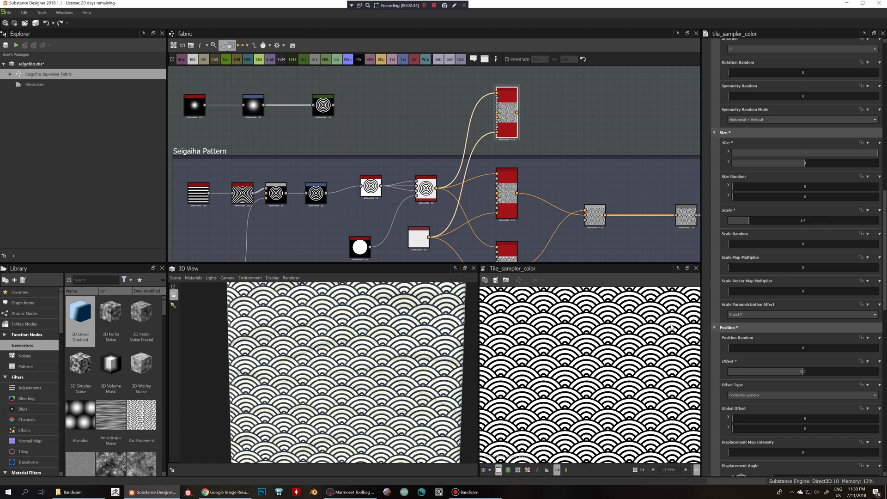
Step: Examine the overlapping arcs and the lower border of the new node's tiled output
scroll(572, 364, "down", 3)
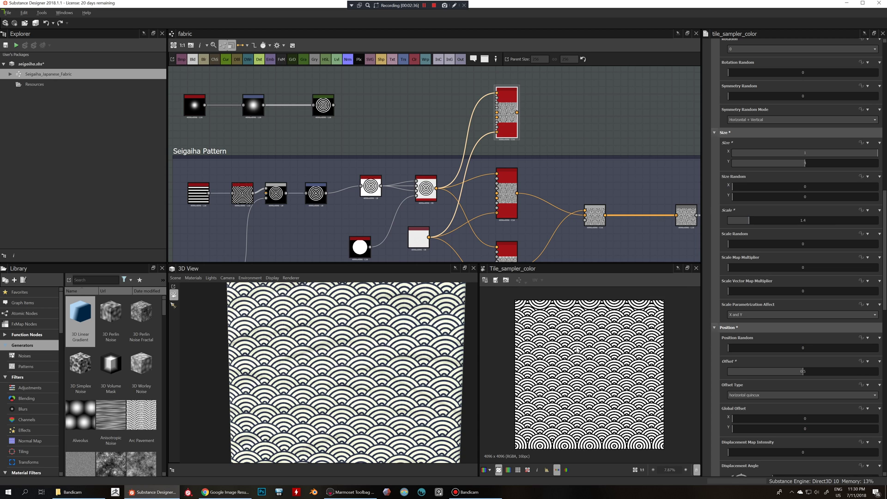
scroll(577, 349, "up", 3)
scroll(574, 338, "up", 2)
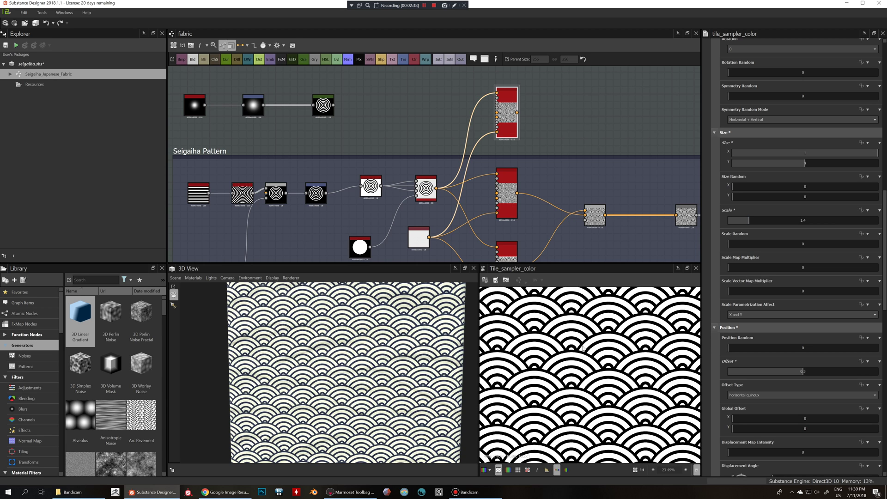
scroll(586, 365, "down", 4)
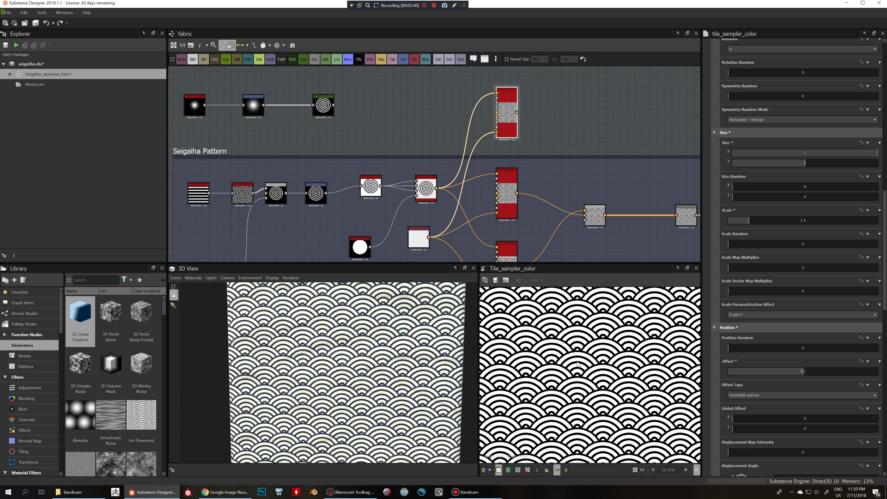
scroll(573, 310, "down", 1)
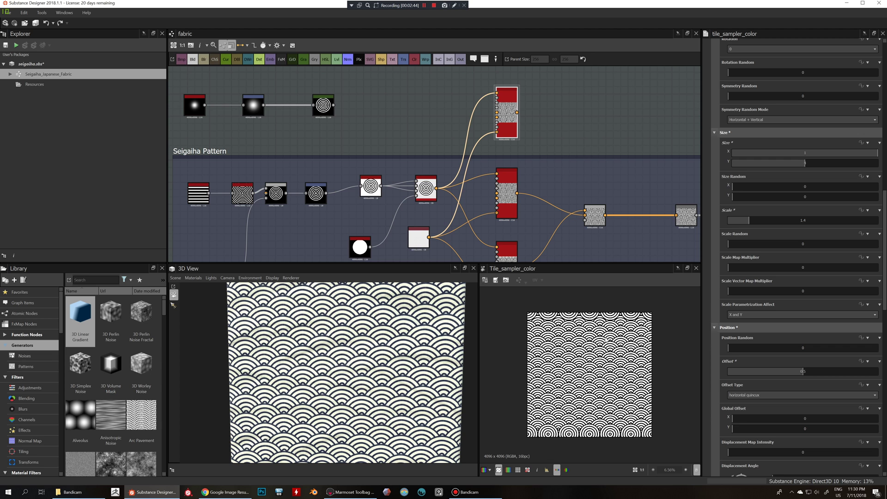
scroll(605, 339, "up", 1)
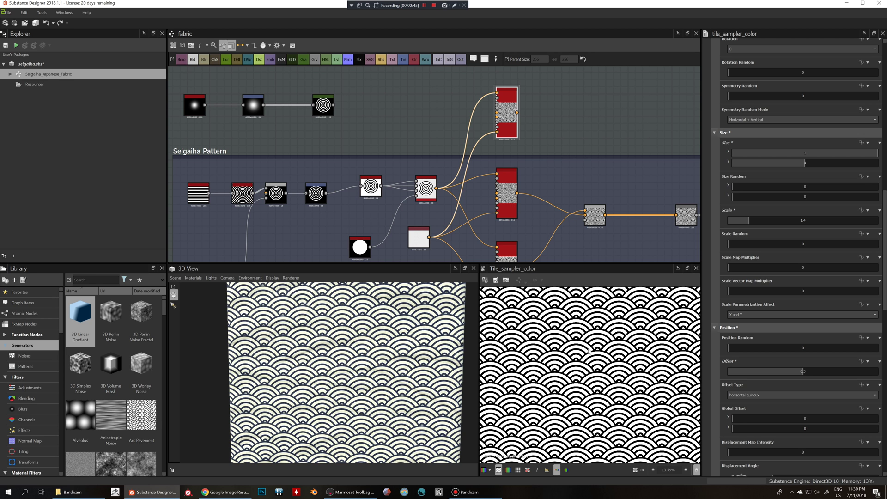
scroll(590, 360, "down", 1)
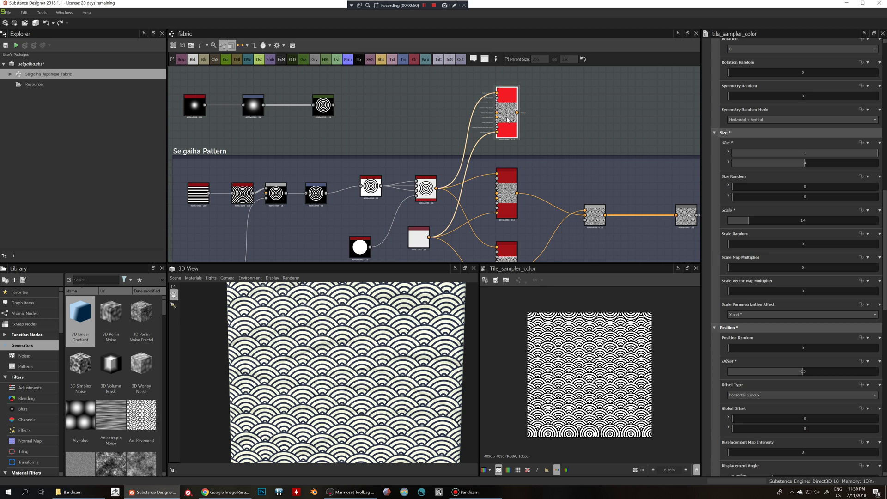
Step: Check the pattern, size, scale and position settings of the original lower Tile Sampler Color node
left_click_drag(510, 132, 510, 103)
scroll(533, 159, "down", 2)
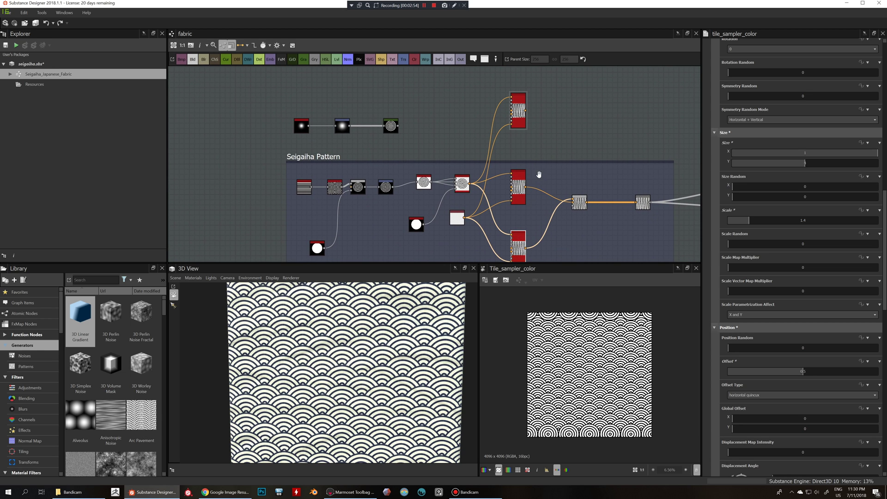
middle_click_drag(521, 185, 527, 161)
left_click_drag(527, 161, 527, 165)
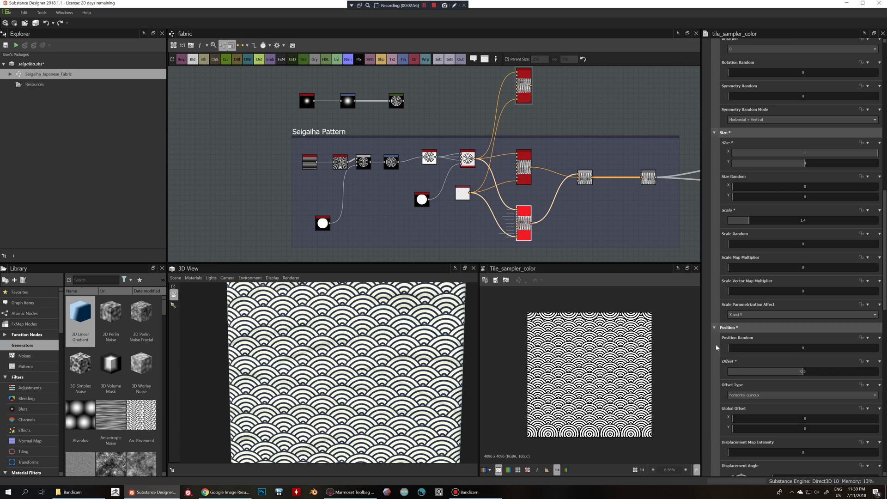
scroll(784, 410, "up", 6)
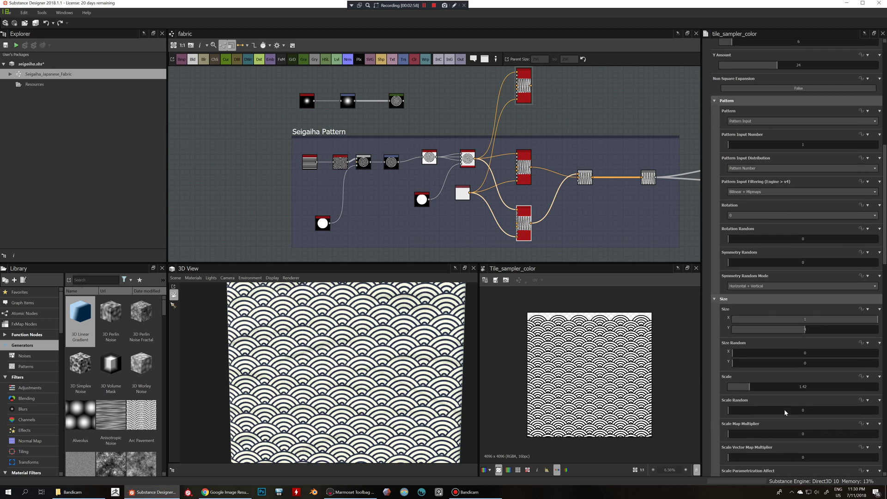
scroll(784, 409, "down", 7)
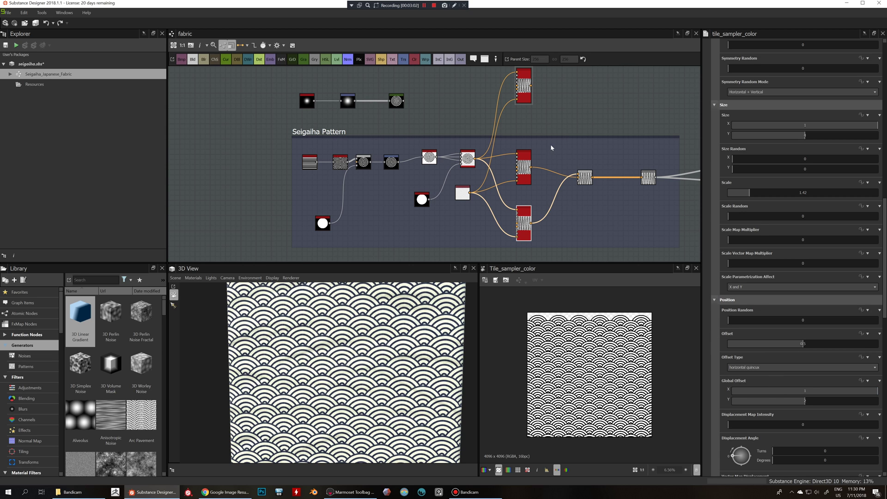
middle_click_drag(551, 148, 551, 161)
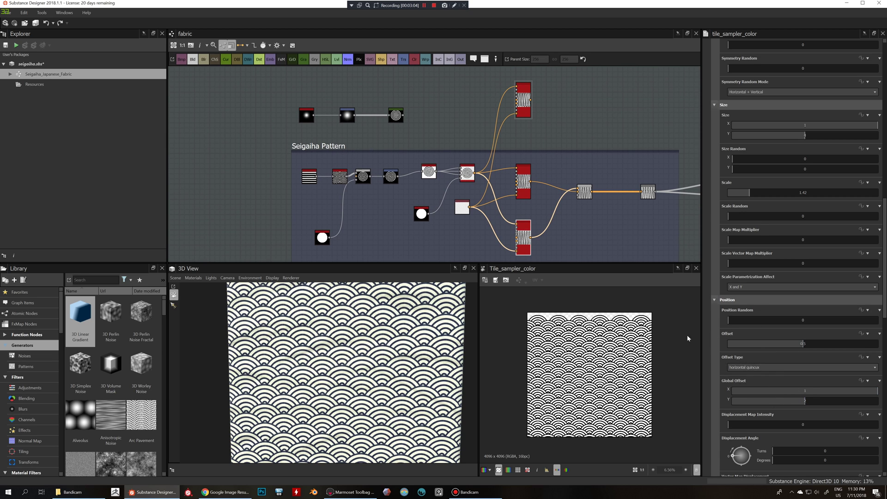
Step: Duplicate the new Tile Sampler Color with its input connections and place the copy below it
left_click_drag(527, 103, 527, 99)
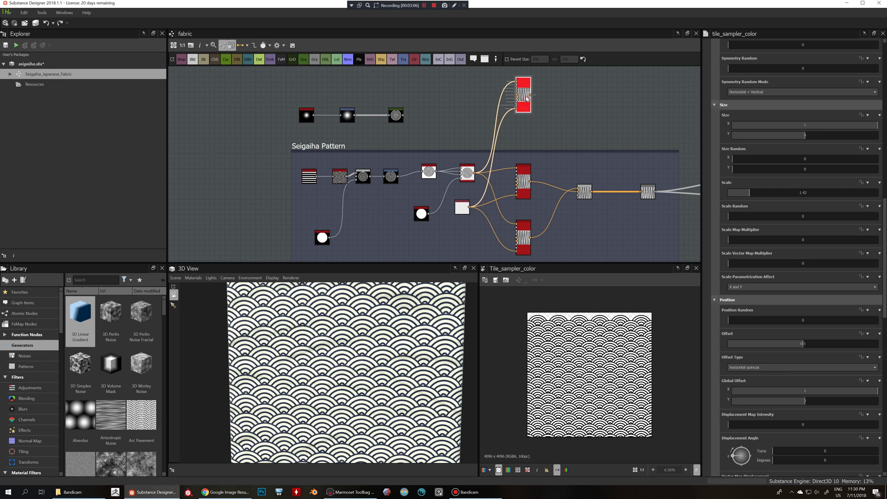
key("ctrl+d")
left_click_drag(433, 164, 524, 137)
left_click_drag(522, 102, 527, 87)
left_click_drag(529, 139, 529, 134)
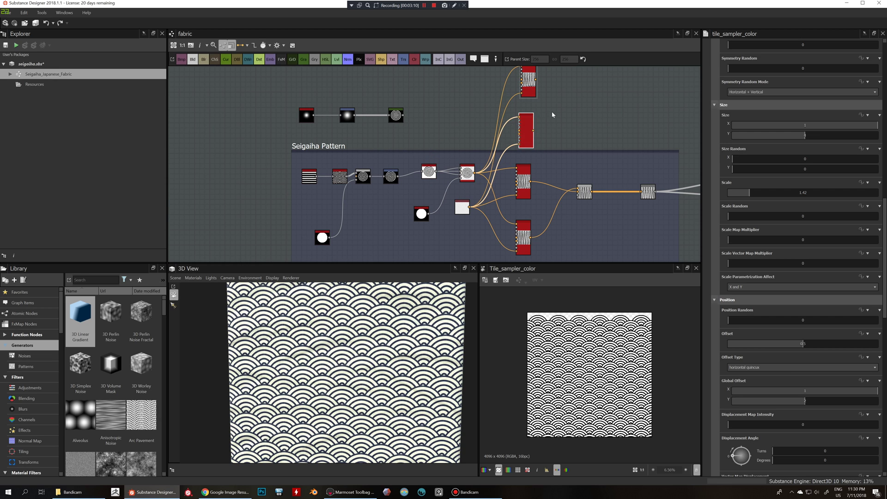
middle_click_drag(536, 122, 510, 179)
Step: Add a Blend node after the upper new Tile Sampler Color and connect the lower copy's output to it
left_click(506, 147)
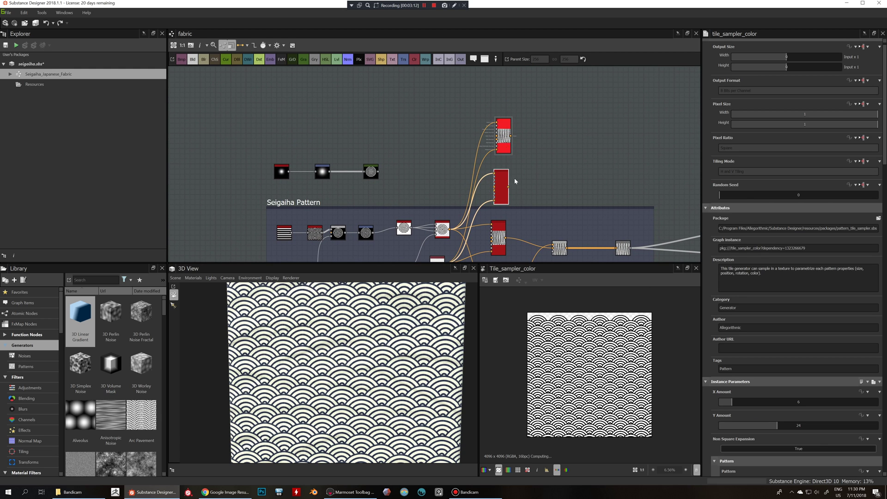
left_click(504, 181)
left_click(504, 146)
key("space")
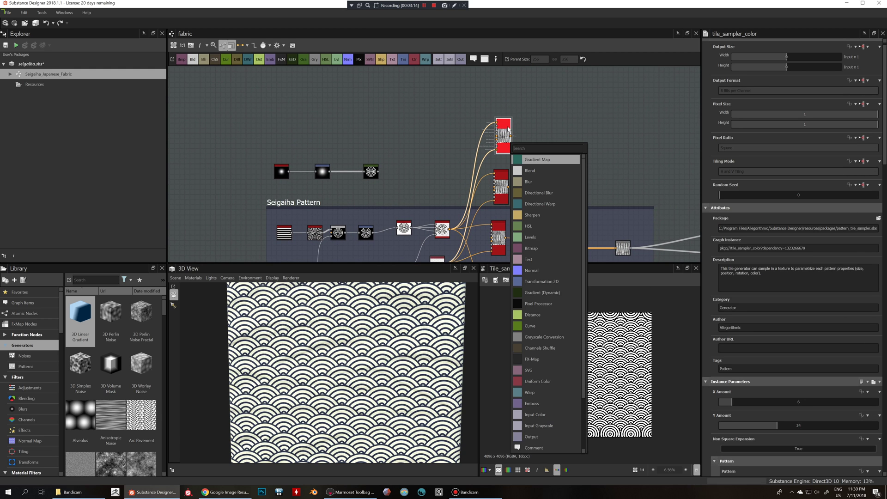
left_click(531, 171)
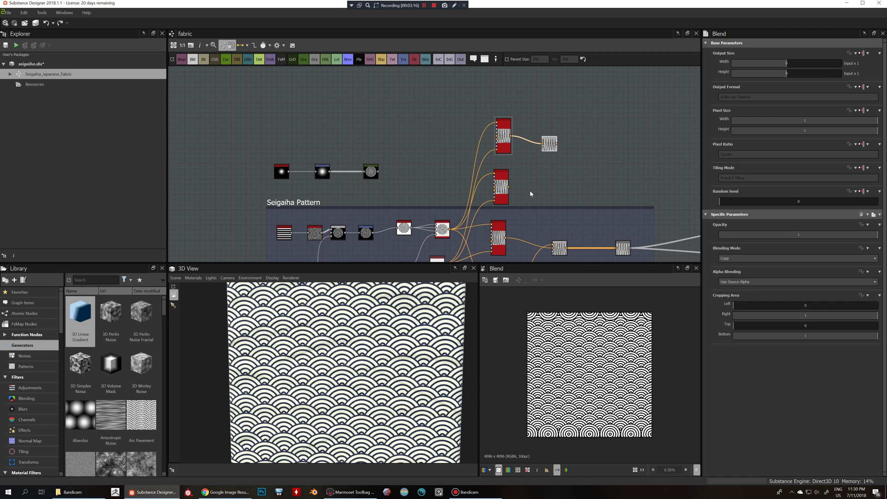
left_click_drag(508, 189, 548, 141)
Step: Override the upper new Tile Sampler Color's inherited Tiling Mode with Horizontal Tiling
scroll(641, 368, "up", 1)
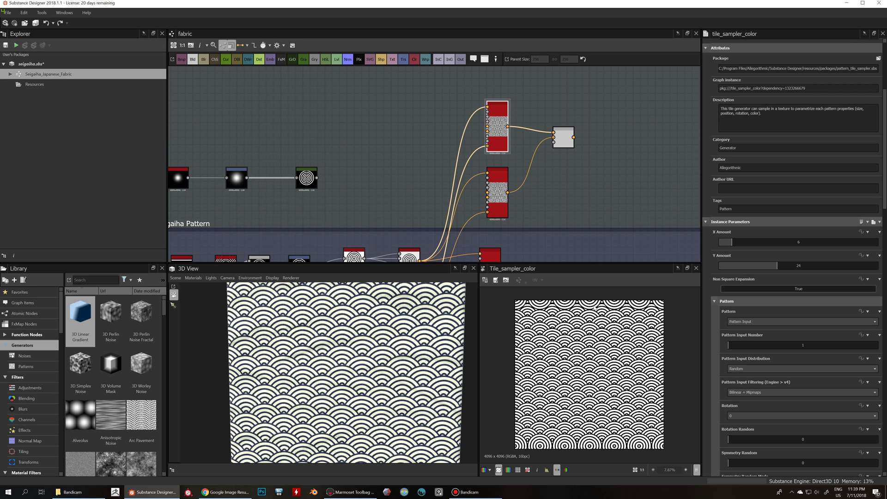
middle_click_drag(580, 197, 572, 186)
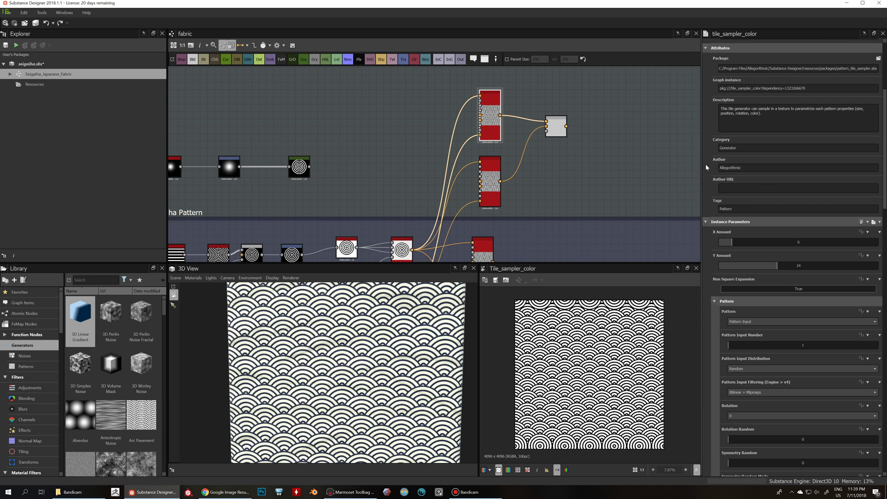
scroll(767, 260, "down", 1)
scroll(729, 201, "up", 6)
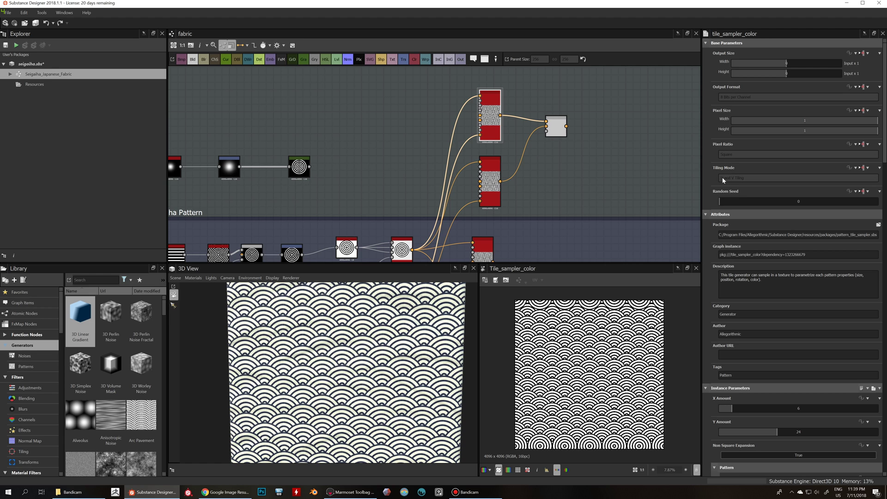
left_click(864, 168)
left_click(860, 198)
left_click(777, 178)
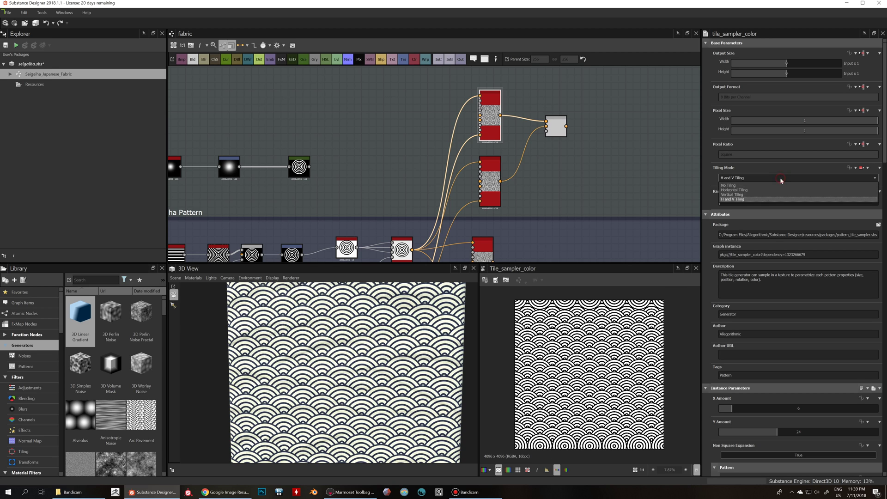
left_click(771, 191)
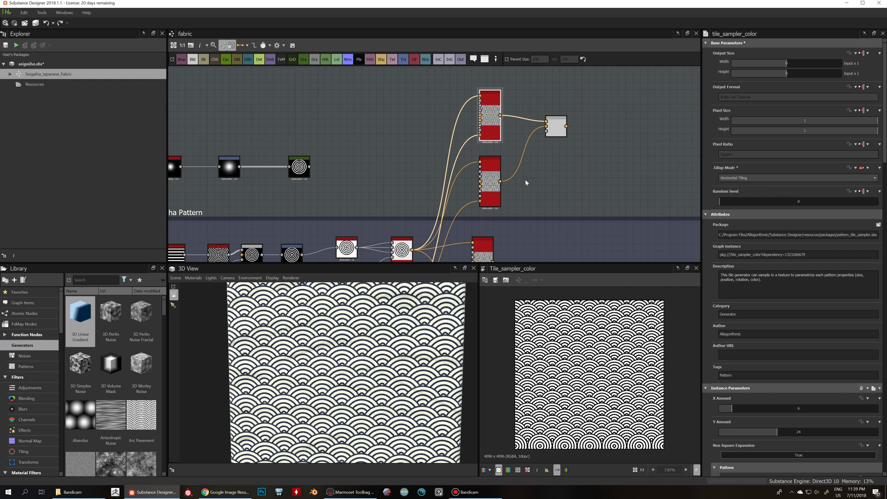
Step: Override the lower copy's inherited Tiling Mode with Horizontal Tiling as well
left_click(493, 181)
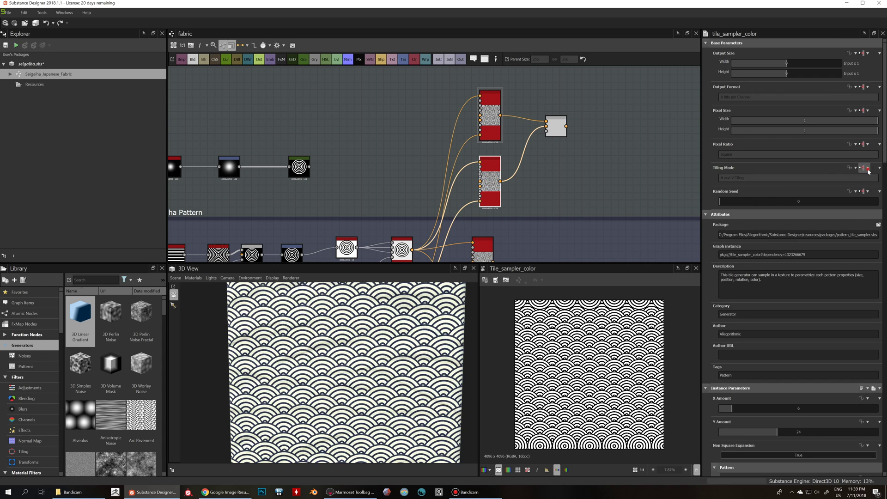
left_click(871, 167)
left_click(855, 192)
left_click(780, 178)
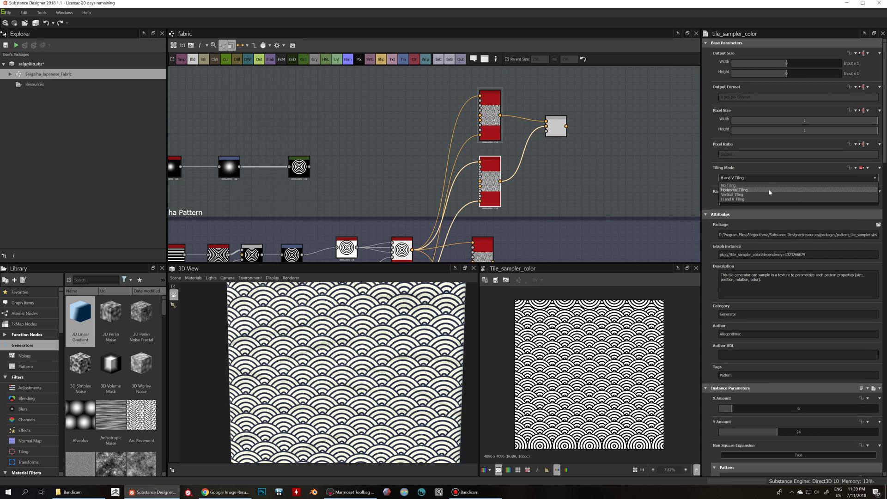
left_click(770, 191)
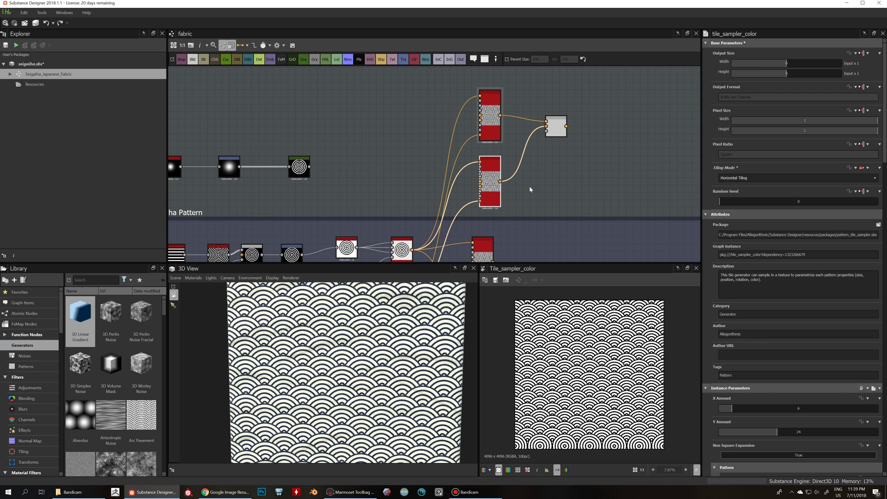
Step: Review the lower copy's Offset and Global Offset parameters, and select the new Blend node
scroll(522, 185, "down", 2)
middle_click_drag(557, 186, 547, 140)
scroll(717, 299, "down", 8)
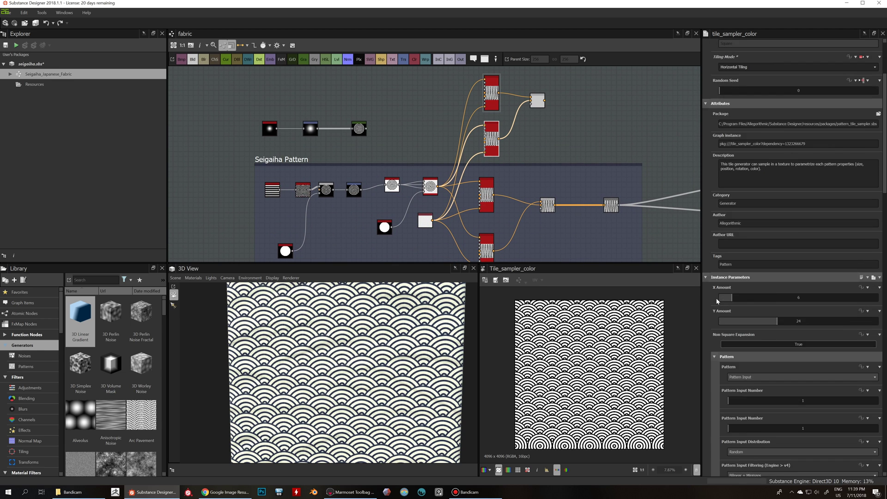
scroll(718, 299, "down", 10)
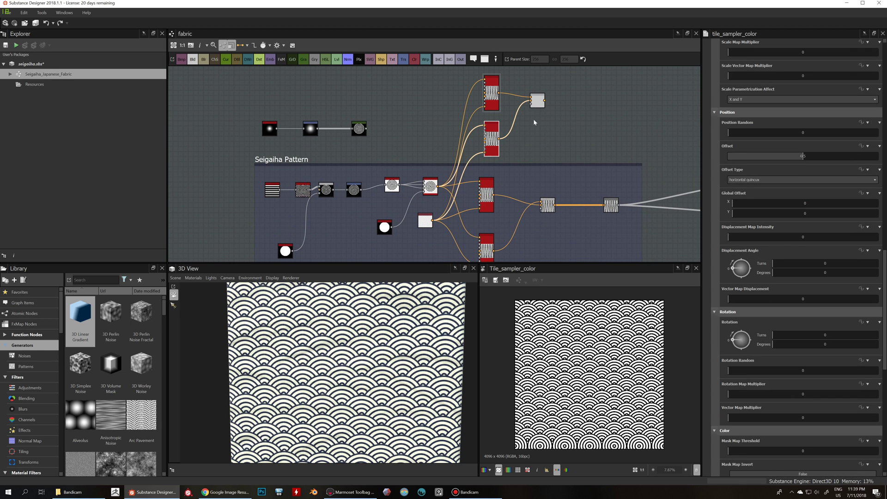
left_click(536, 100)
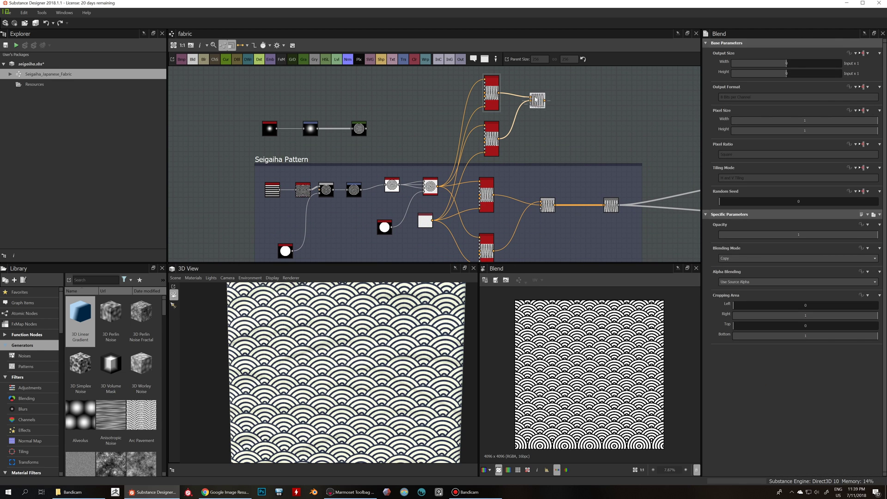
Step: Set the lower copy's Global Offset Y to 1 while previewing that node in the 2D view
left_click(492, 138)
scroll(765, 338, "down", 10)
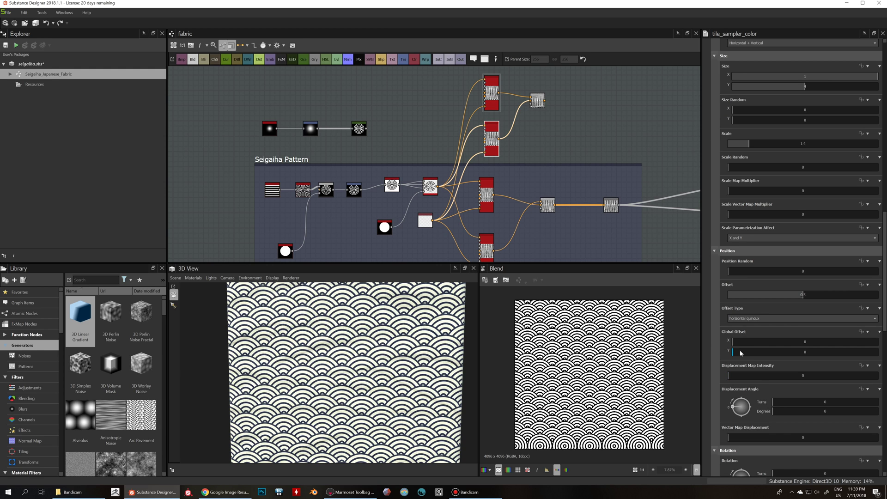
left_click_drag(741, 353, 805, 355)
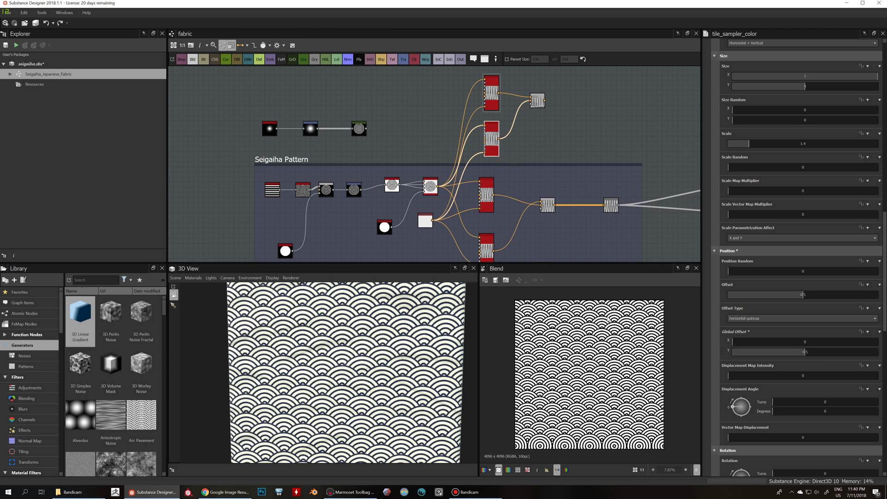
double_click(491, 139)
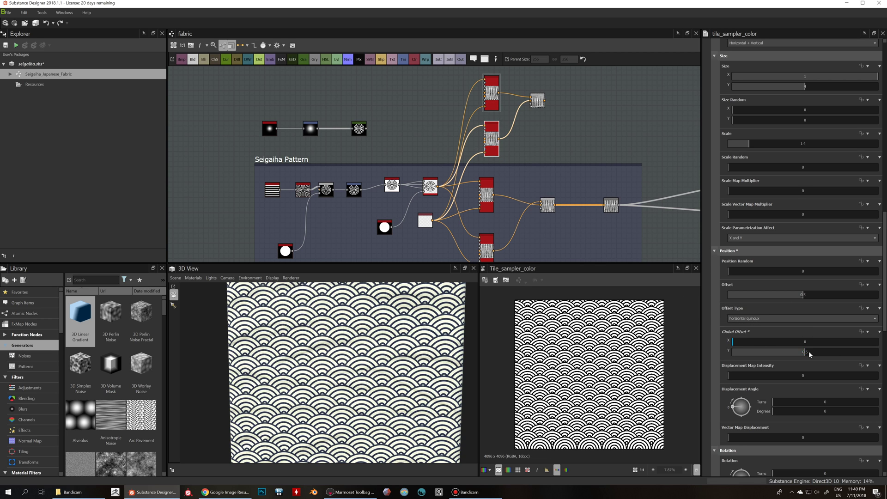
left_click_drag(762, 355, 803, 360)
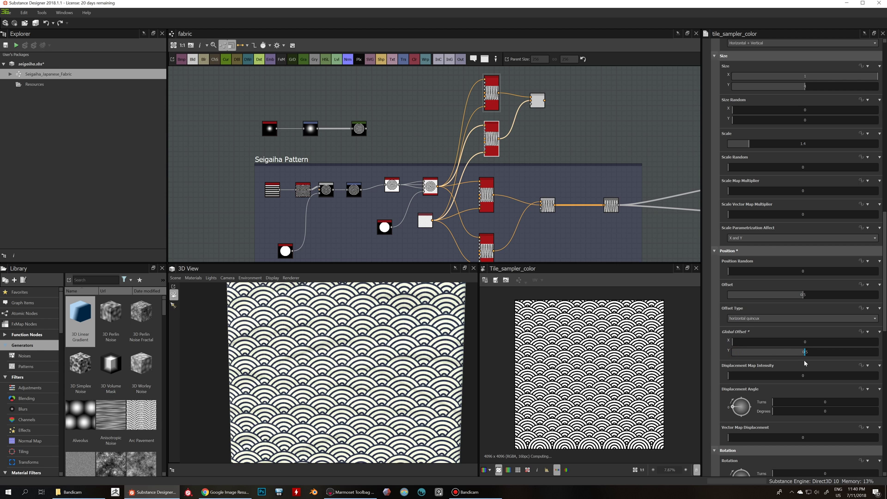
left_click_drag(805, 363, 879, 365)
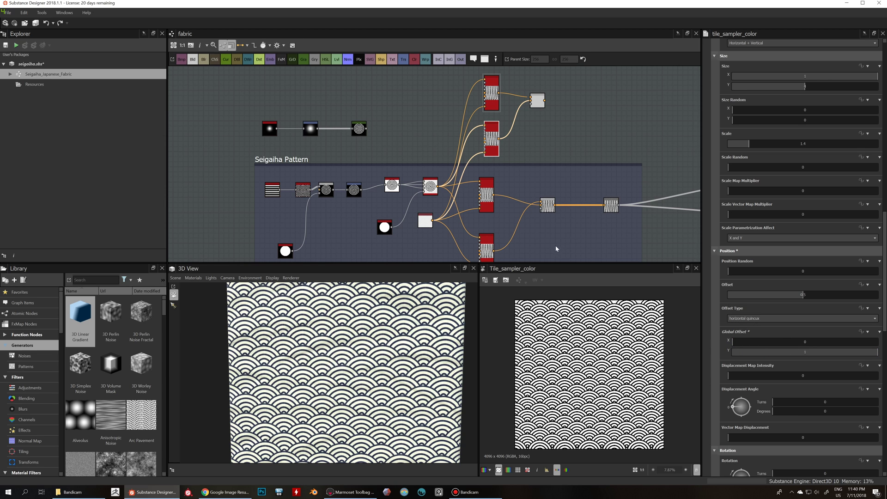
Step: Preview the new Blend node, and check the Position parameters of the original lower Tile Sampler Color in the Seigaiha Pattern frame
left_click(537, 100)
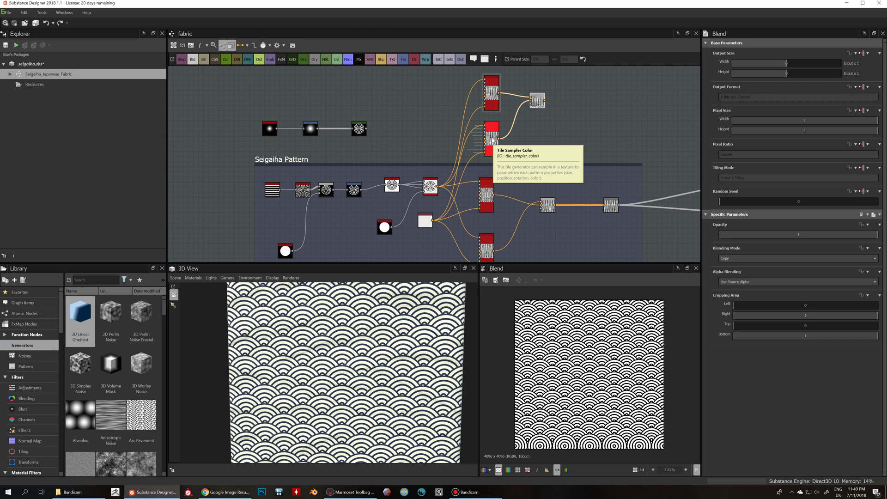
double_click(535, 103)
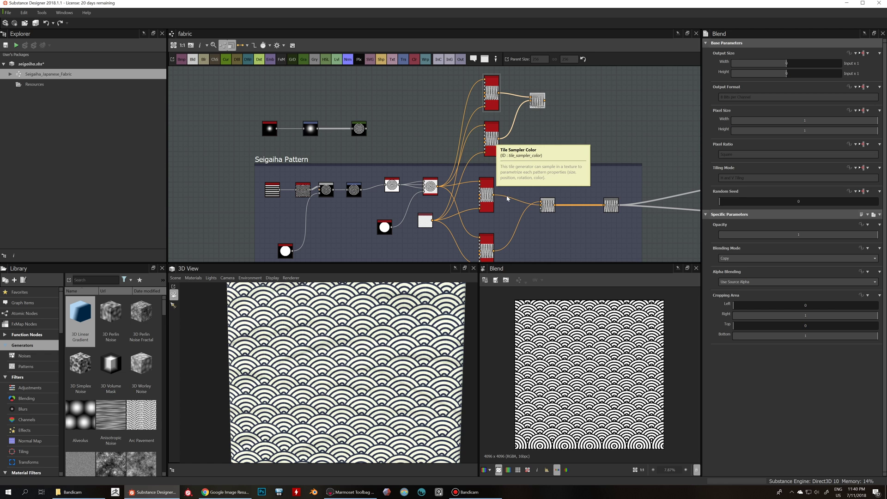
middle_click_drag(515, 180, 526, 155)
left_click(502, 222)
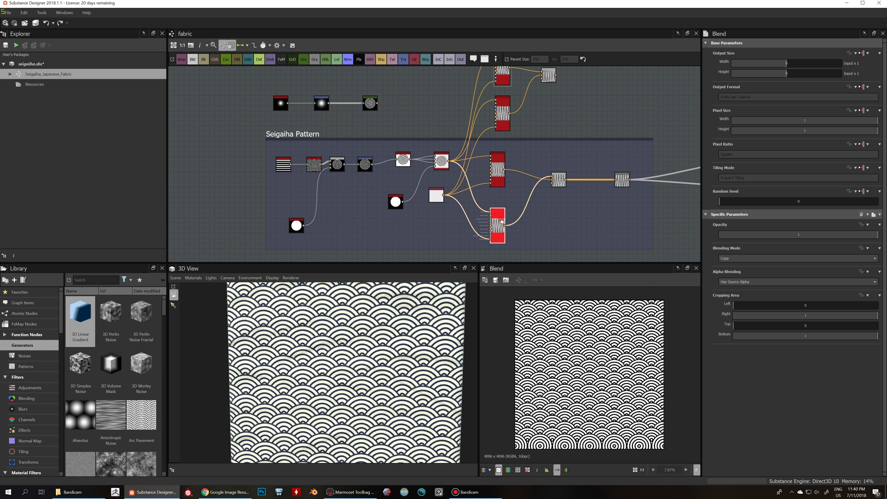
scroll(821, 365, "down", 10)
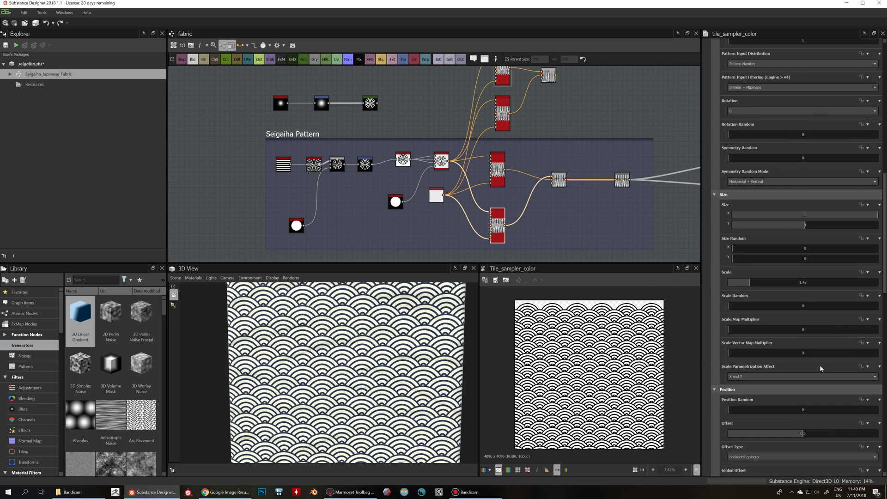
scroll(818, 367, "down", 6)
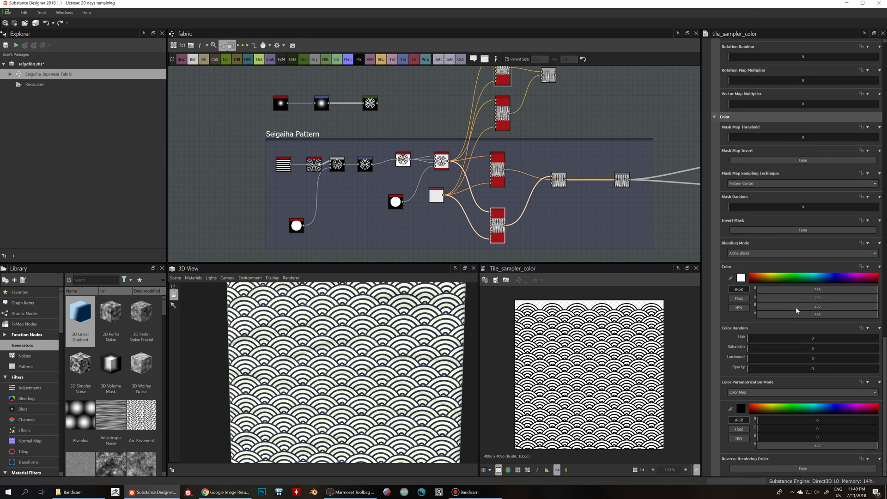
scroll(790, 254, "up", 5)
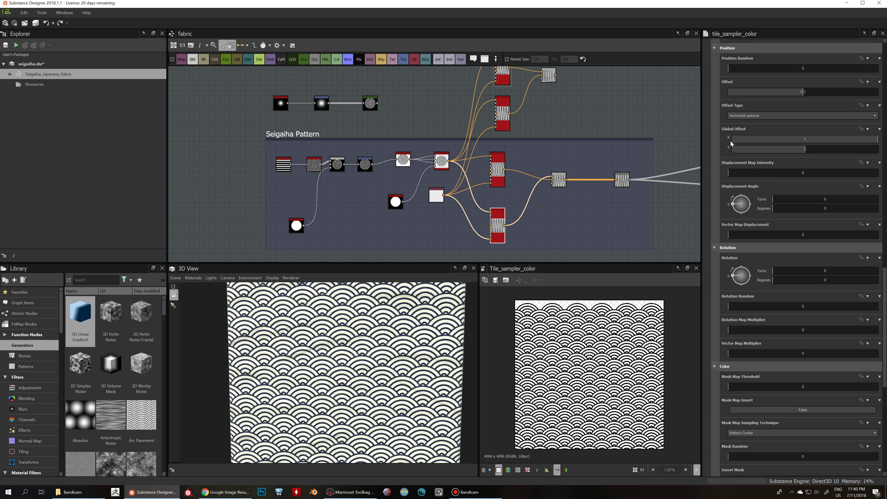
Step: Return to the lower copy and connect its output to the new Blend node's foreground input
middle_click_drag(585, 131, 586, 175)
scroll(792, 299, "up", 12)
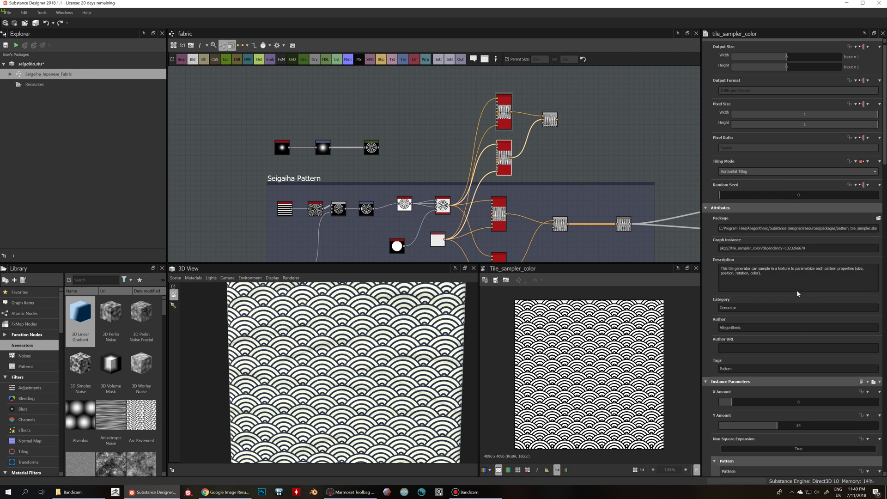
scroll(788, 288, "down", 2)
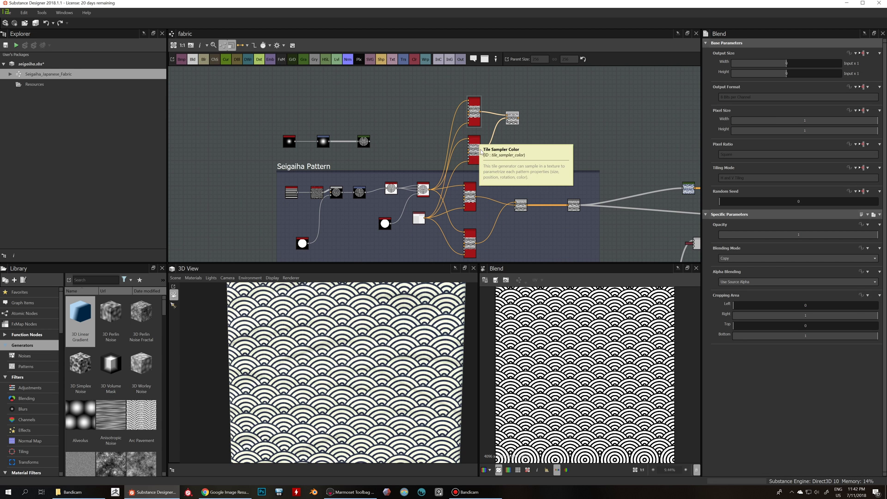
left_click_drag(481, 150, 511, 119)
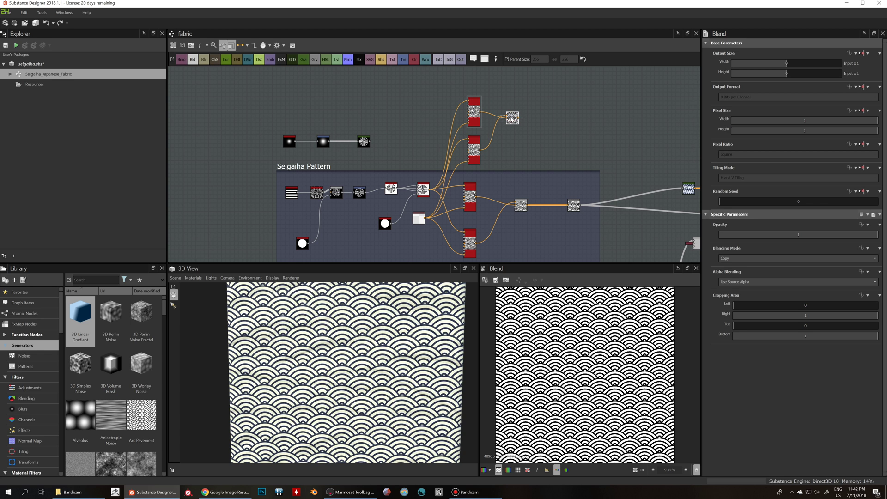
Step: Compare the lower copy's output with the new Blend node's result, and examine the pattern on the 3D cube
scroll(556, 138, "up", 5)
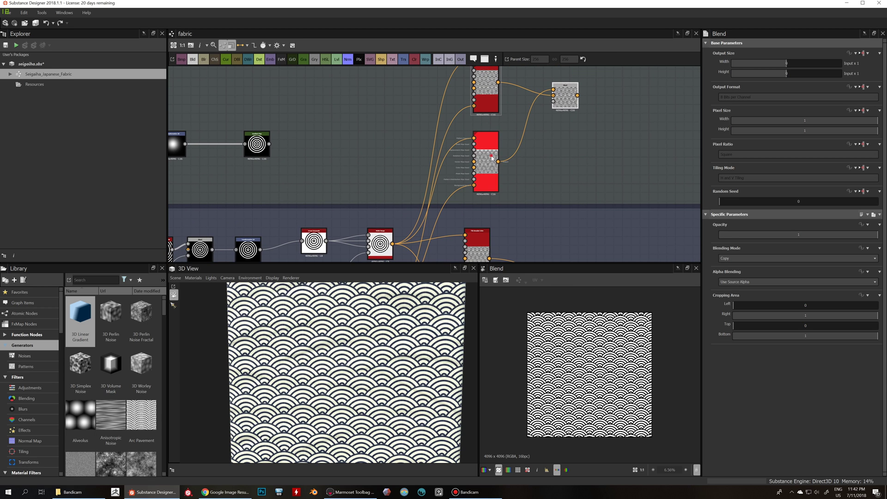
left_click(483, 88)
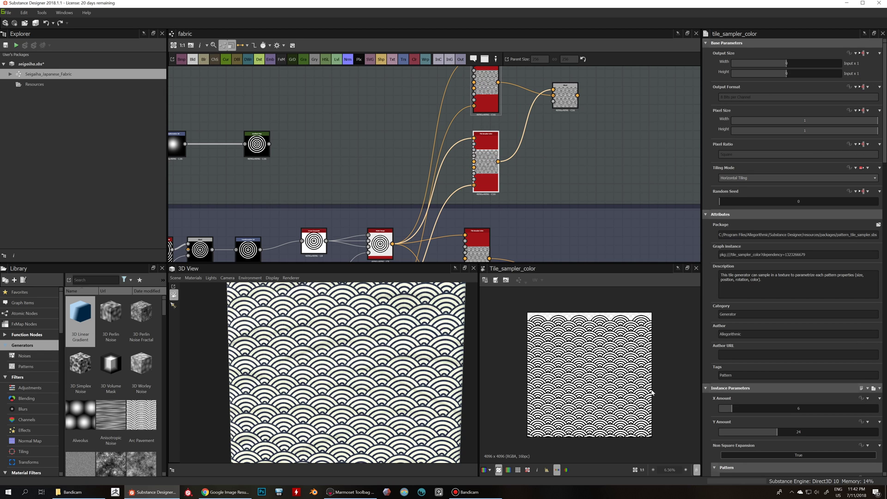
middle_click_drag(575, 149, 561, 184)
double_click(552, 135)
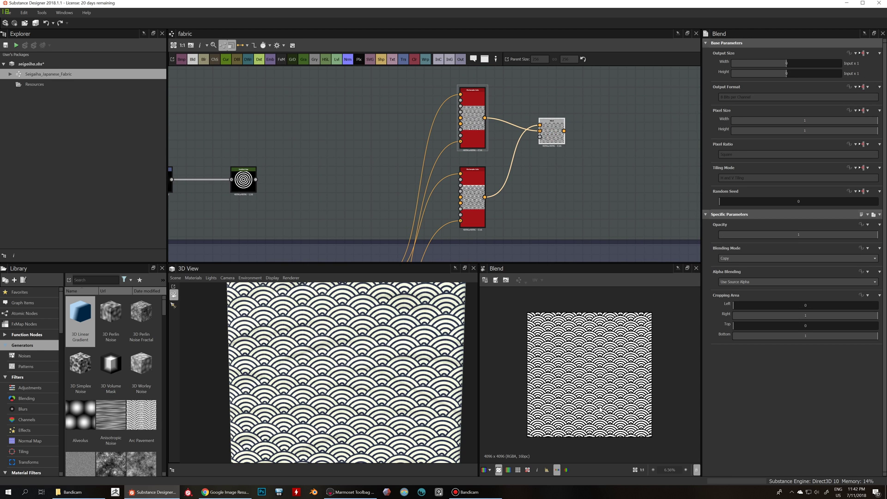
scroll(393, 373, "down", 2)
middle_click_drag(391, 388, 394, 341)
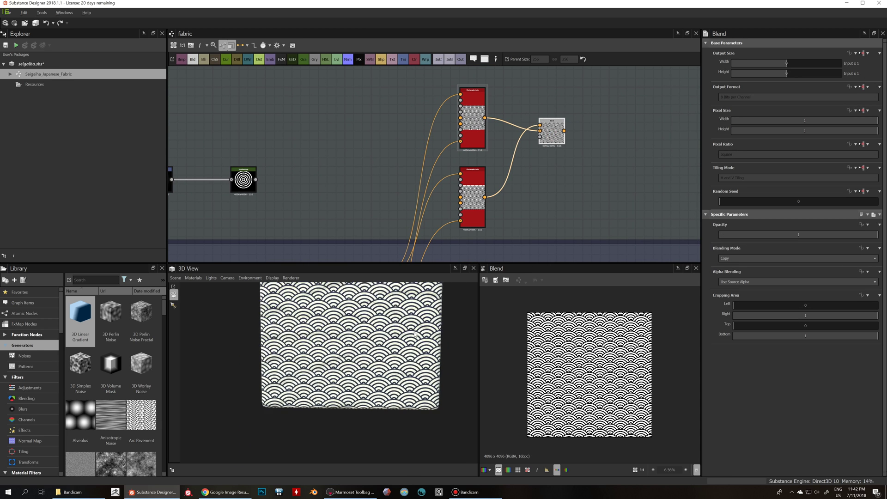
scroll(395, 341, "down", 2)
mouse_move(394, 340)
left_mouse_down()
mouse_move(400, 356)
mouse_move(387, 352)
mouse_move(393, 346)
left_mouse_up()
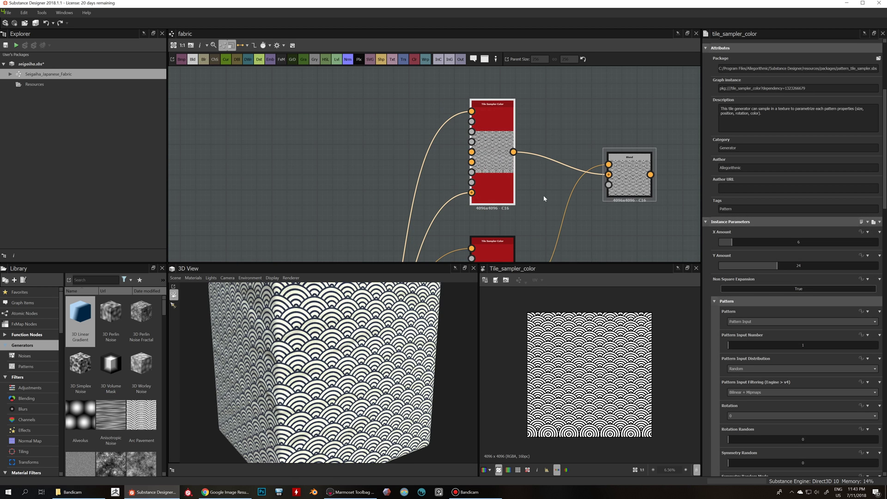
Step: Search the node list for "tile" to locate the Tile Sampler Color node, without adding it
scroll(539, 198, "down", 4)
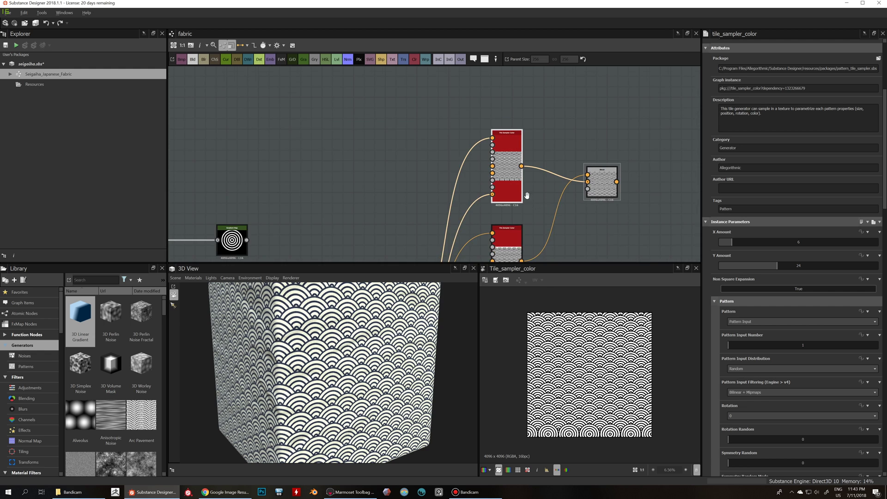
left_click(589, 178)
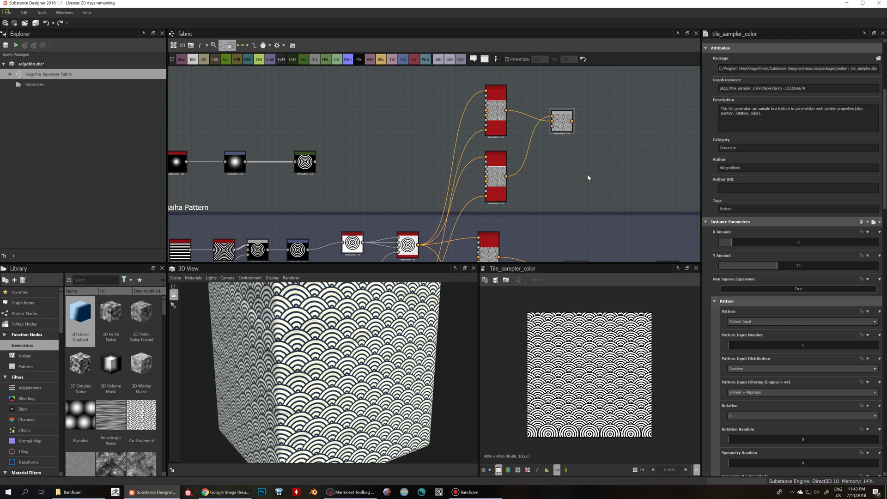
key("space")
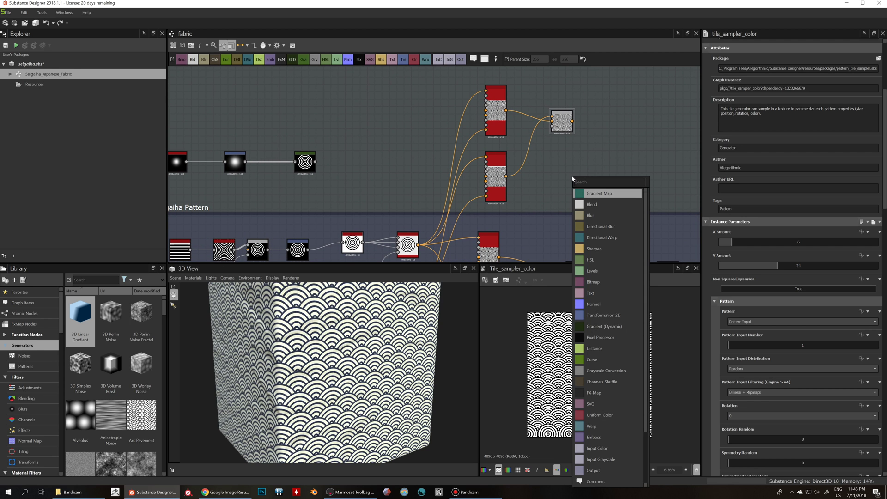
type("tile")
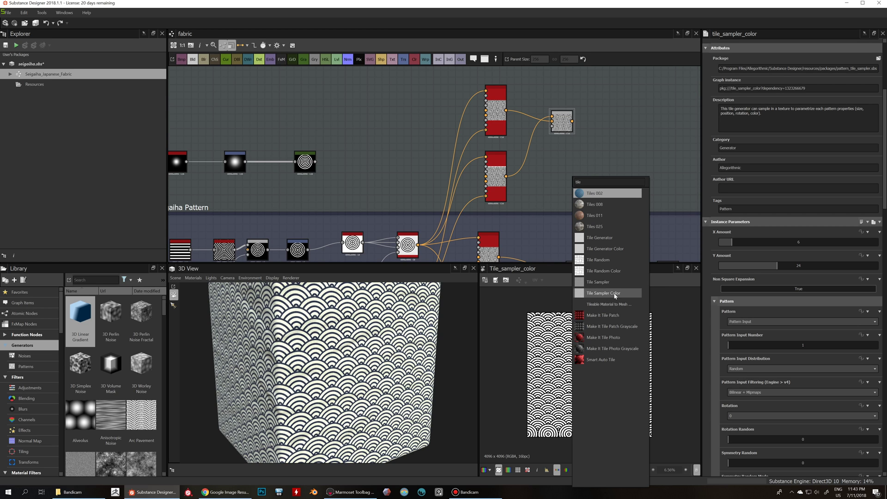
left_click(554, 201)
Step: Preview the RGBA Merge node that feeds the Tile Sampler Color nodes, examining its concentric-circle image up close
scroll(553, 199, "up", 4)
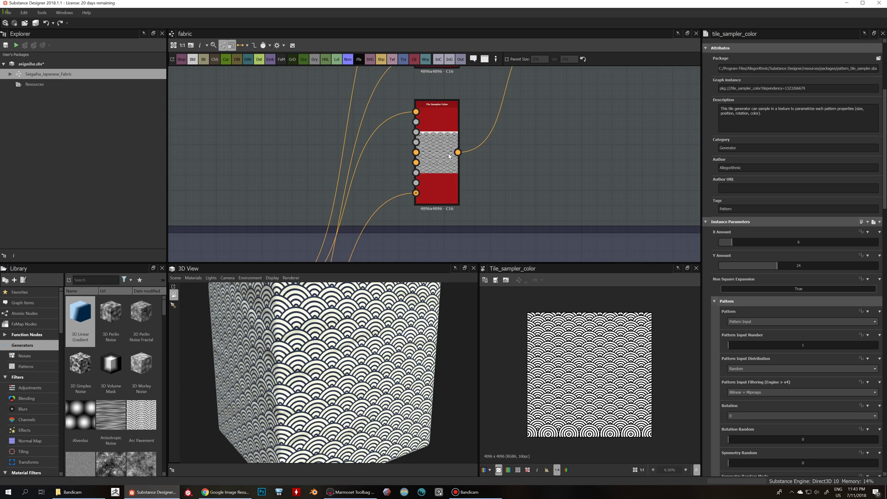
middle_click_drag(454, 154, 578, 156)
scroll(525, 158, "down", 4)
middle_click_drag(486, 185, 520, 143)
double_click(489, 179)
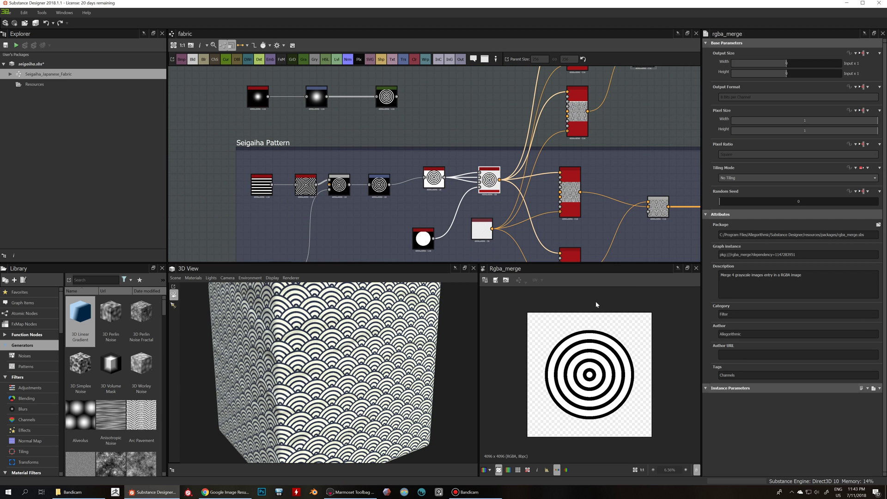
scroll(594, 351, "up", 3)
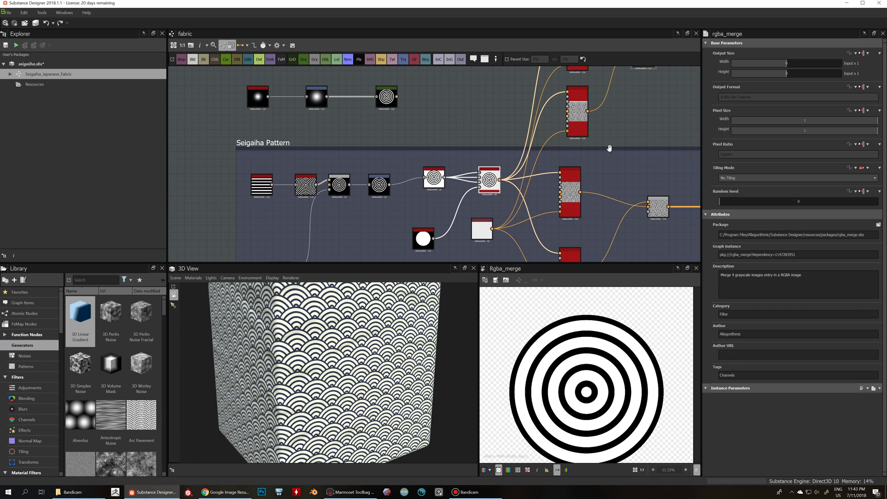
Step: Preview the upper new Tile Sampler Color in the 2D view and examine its overlapping wave pattern up close
middle_click_drag(609, 148, 557, 209)
scroll(633, 310, "down", 2)
double_click(527, 128)
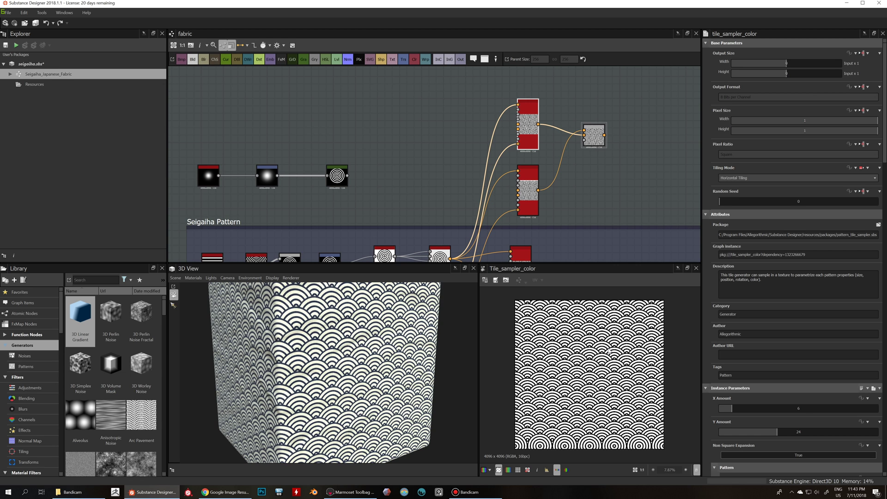
scroll(608, 351, "up", 1)
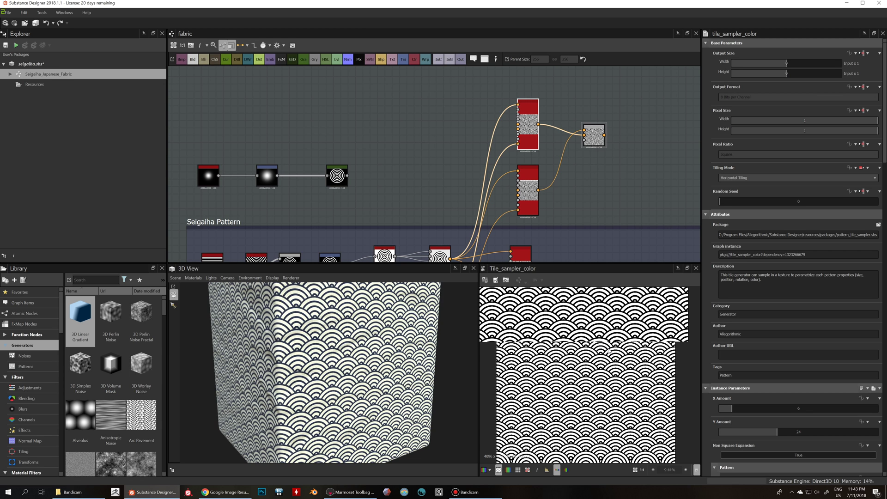
scroll(608, 351, "up", 1)
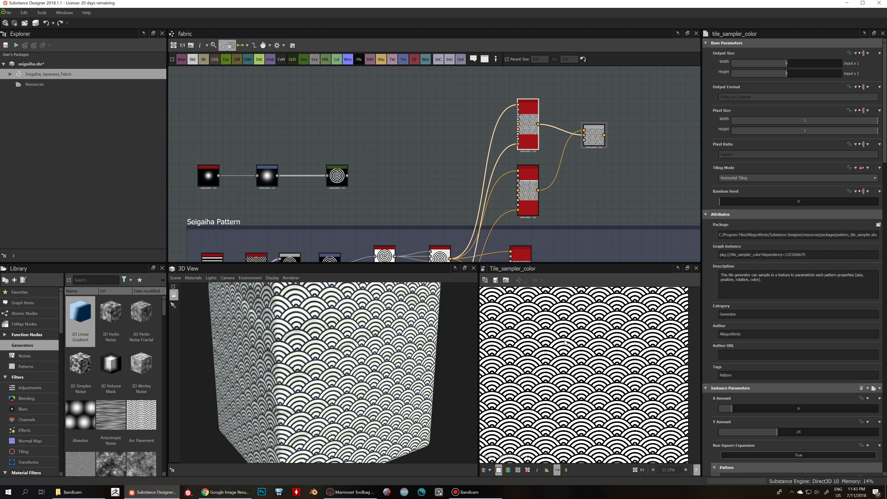
scroll(596, 351, "up", 3)
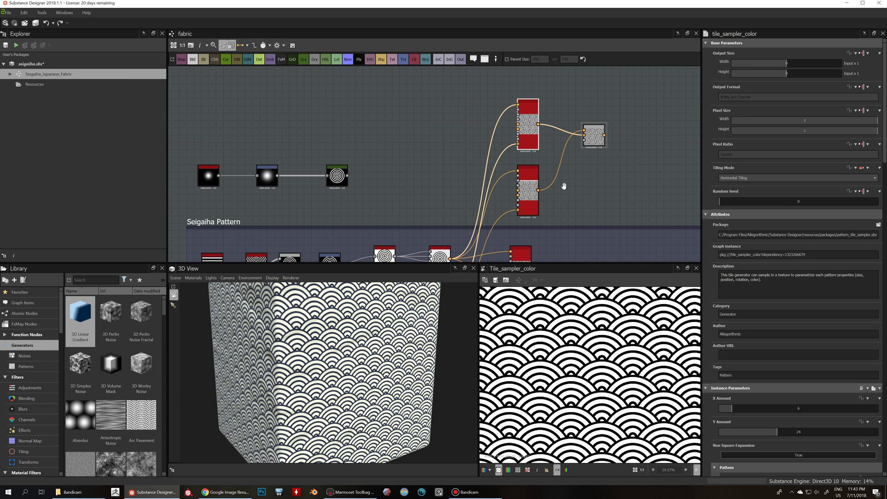
Step: Examine the pattern on the cube from another angle, and inspect the upper new Tile Sampler Color's input connections
middle_click_drag(564, 186, 574, 194)
scroll(575, 224, "down", 1)
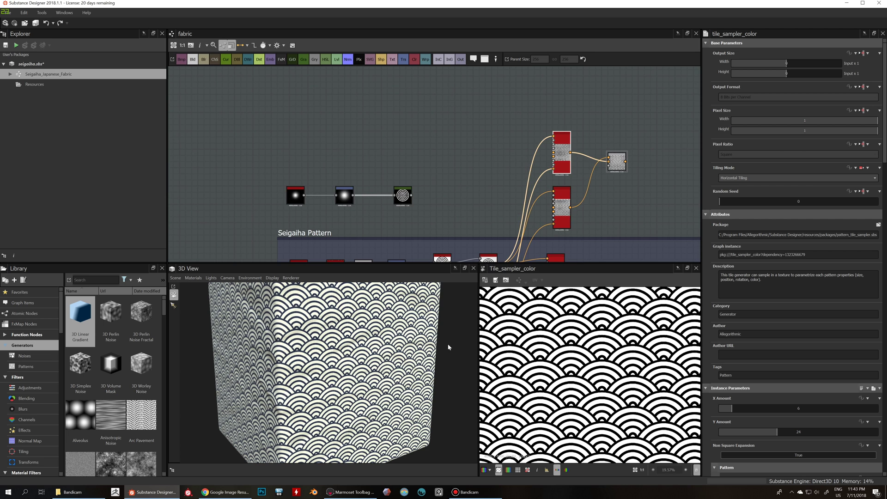
scroll(596, 227, "up", 1)
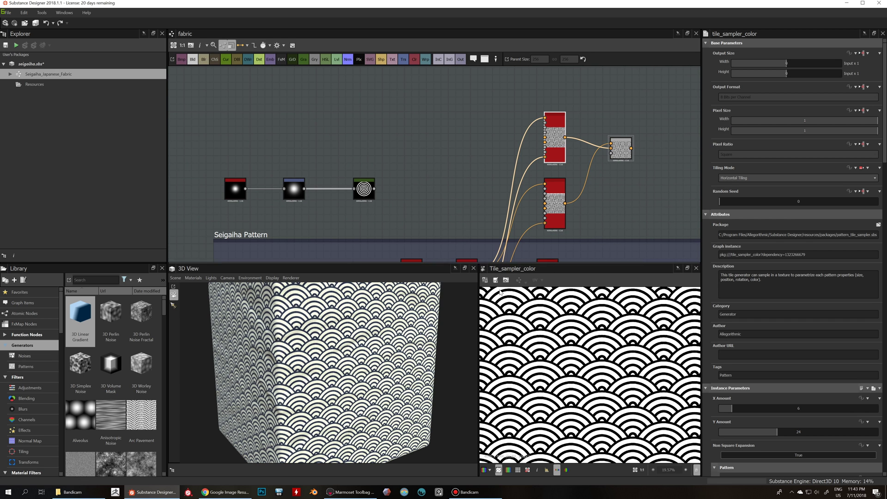
left_click_drag(430, 341, 353, 317)
left_click_drag(421, 349, 381, 315)
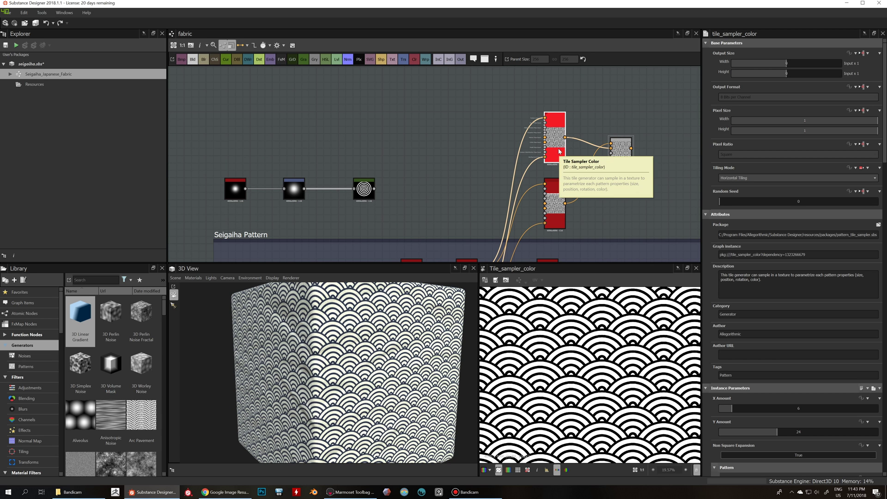
scroll(559, 143, "up", 3)
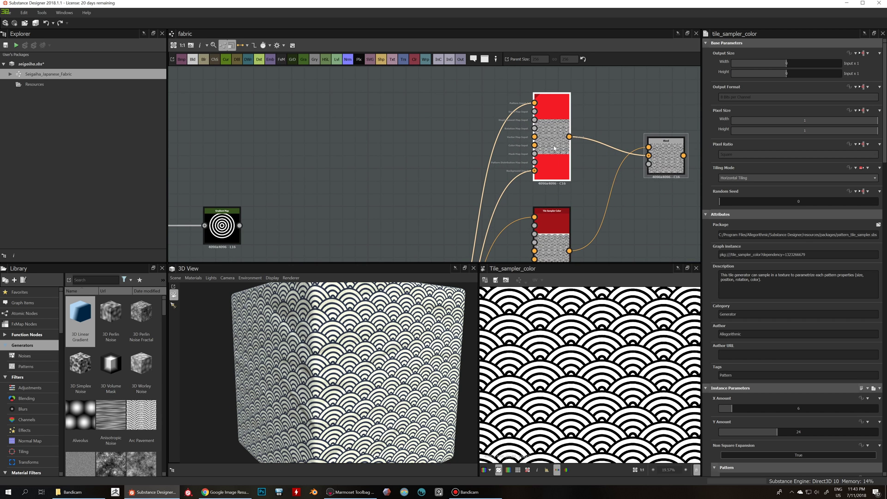
scroll(662, 359, "down", 3)
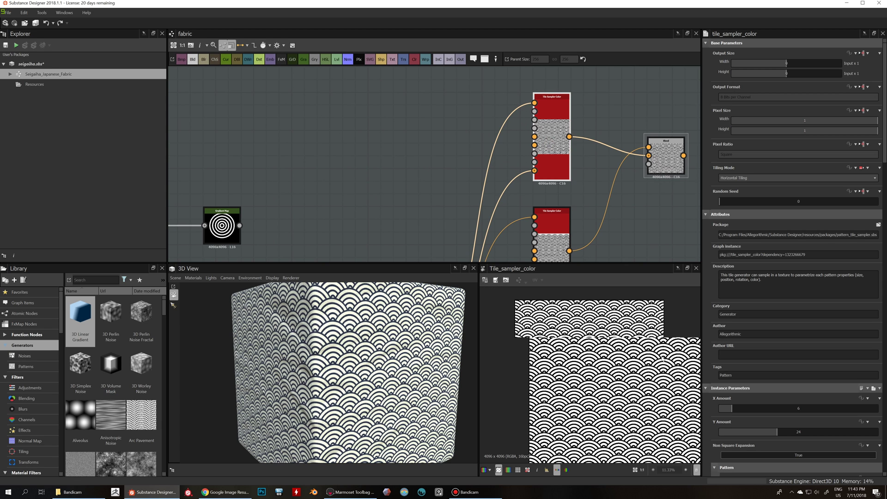
Step: Review the upper new Tile Sampler Color's size, position, rotation and color parameters alongside its 2D wave pattern
scroll(662, 359, "down", 2)
middle_click_drag(581, 253, 558, 240)
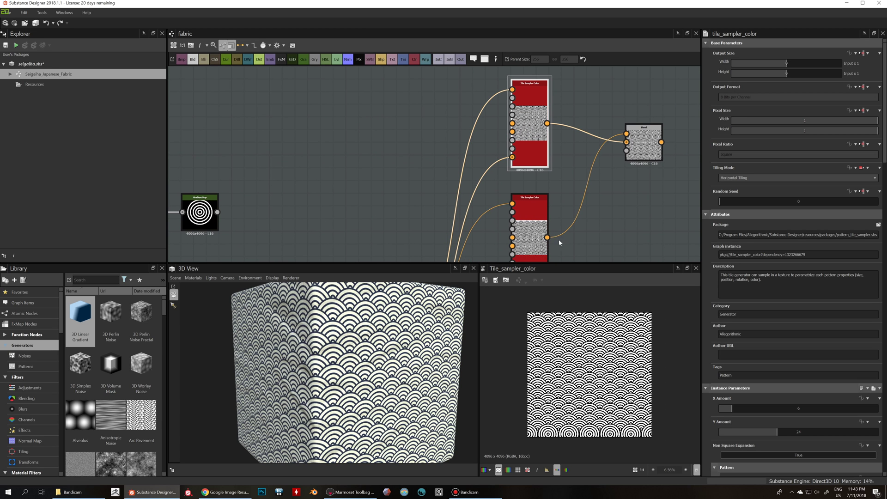
middle_click_drag(553, 206, 517, 167)
scroll(632, 324, "down", 1)
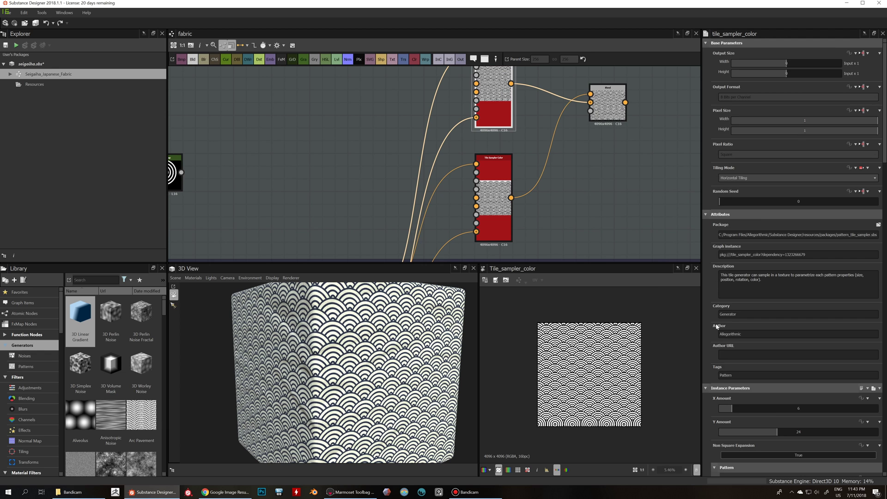
scroll(716, 324, "down", 5)
scroll(716, 326, "down", 15)
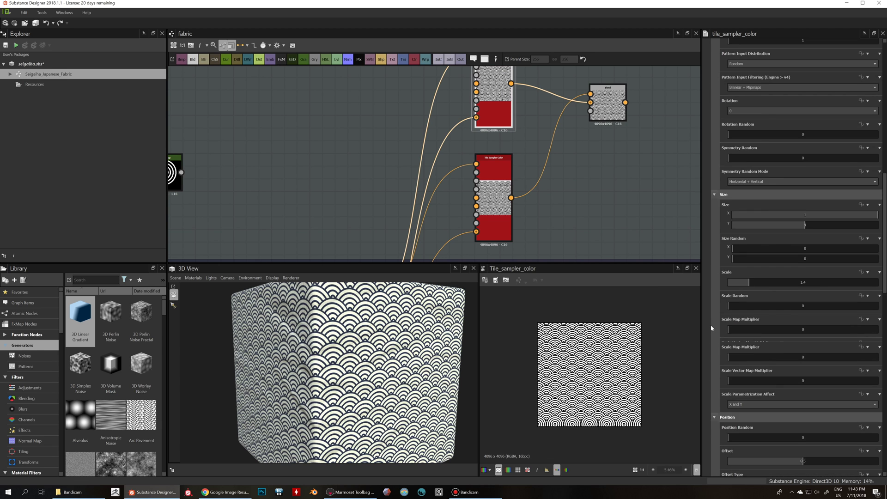
scroll(711, 325, "down", 14)
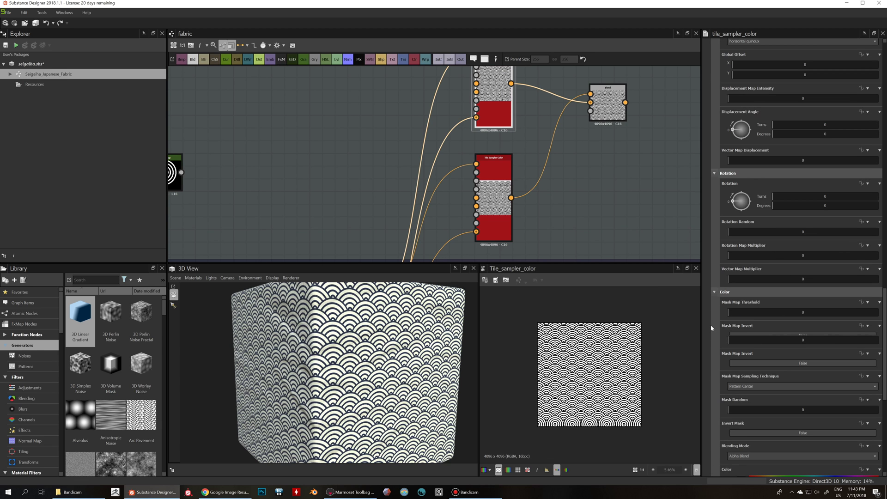
scroll(609, 318, "up", 4)
scroll(610, 317, "down", 3)
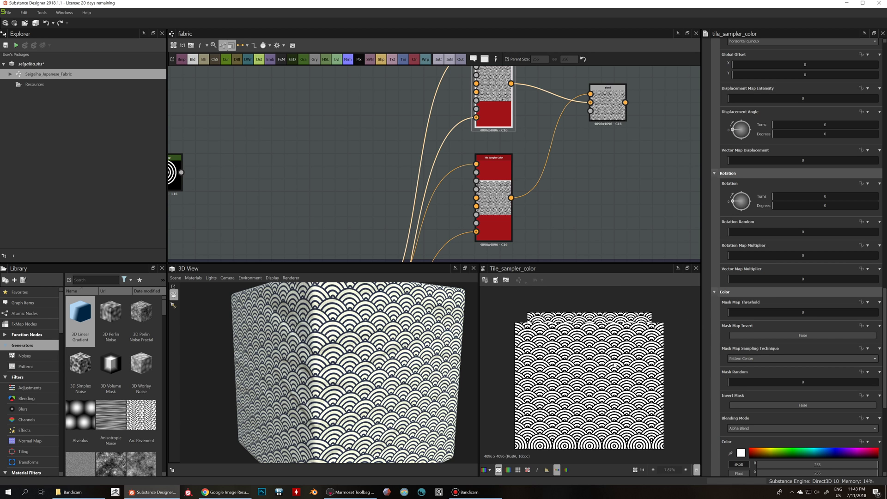
scroll(598, 240, "down", 4)
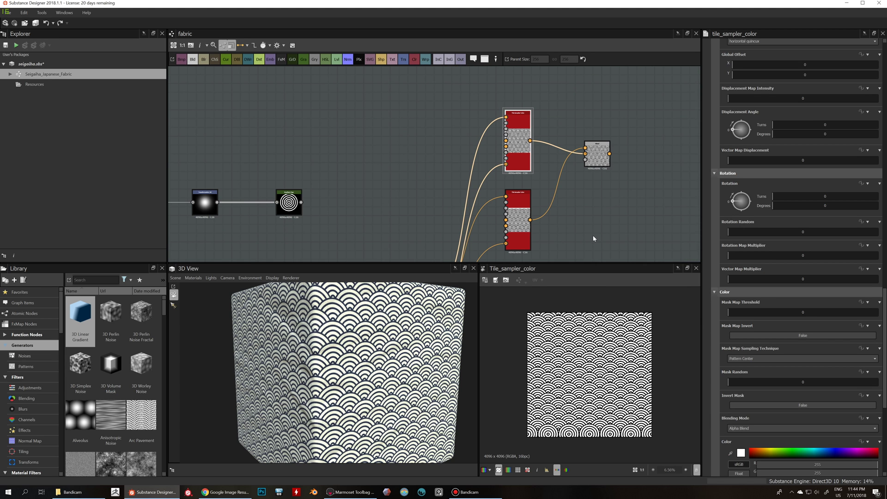
Step: Rearrange the two new Tile Sampler Color nodes in a vertical column, with their Blend node centered between the connections
scroll(590, 229, "down", 3)
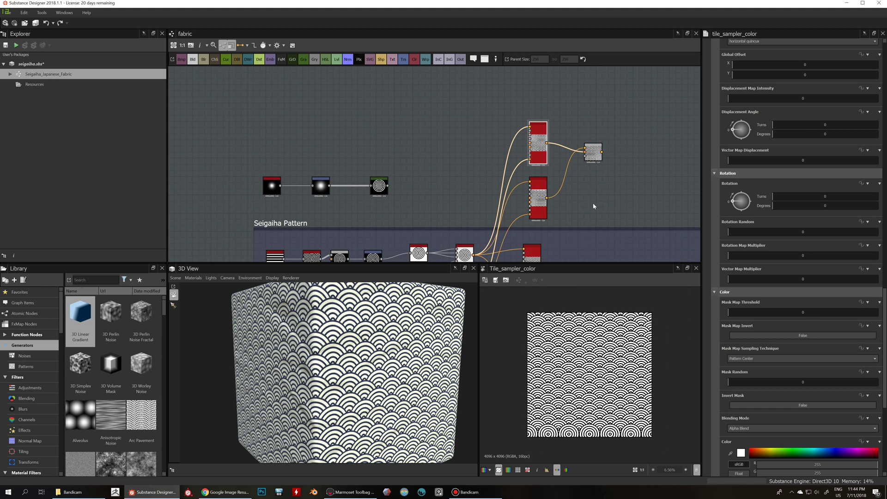
scroll(593, 203, "up", 5)
scroll(571, 192, "down", 3)
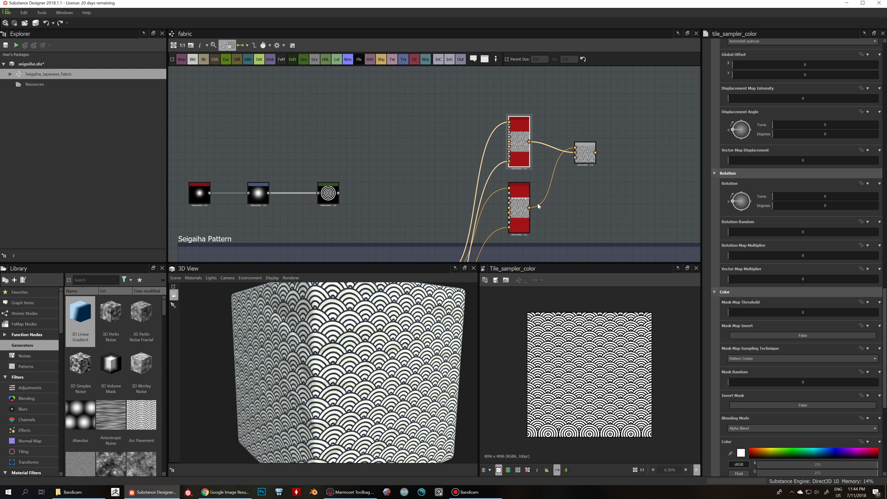
left_click_drag(522, 201, 515, 209)
left_click_drag(518, 145, 513, 137)
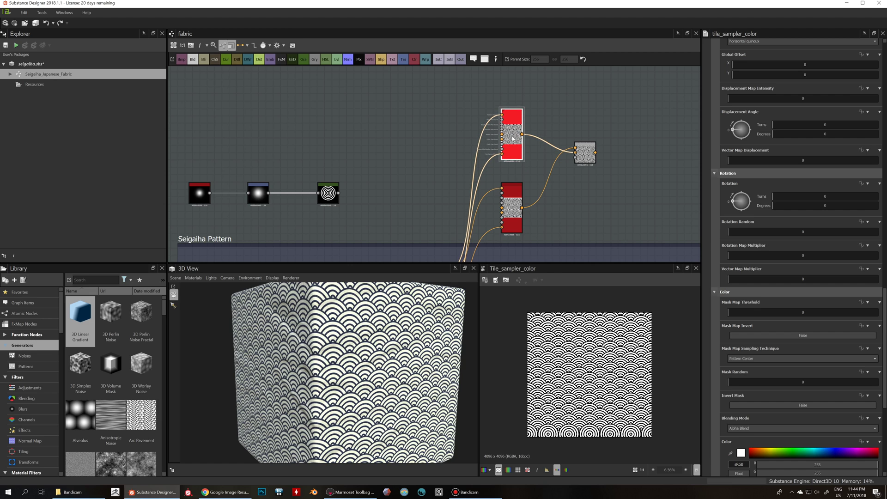
left_click_drag(586, 156, 579, 175)
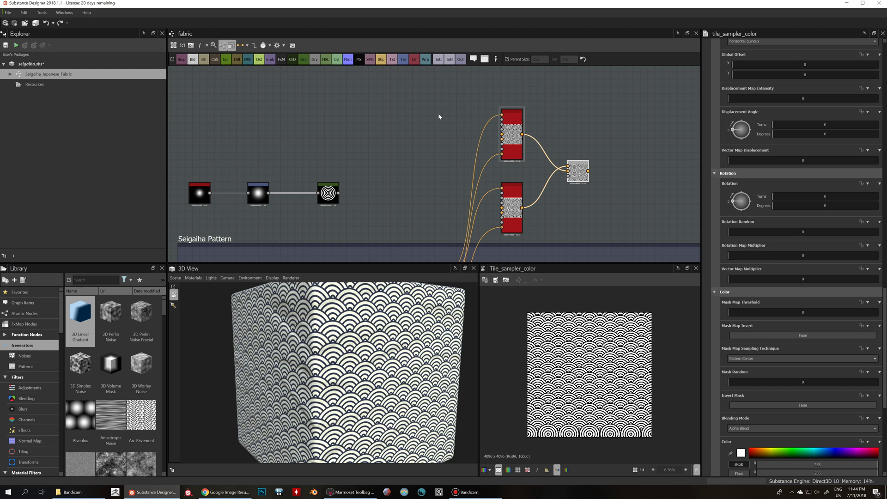
Step: Examine the pattern on the cube from several angles and review the node network in the Seigaiha Pattern frame
scroll(439, 117, "down", 2)
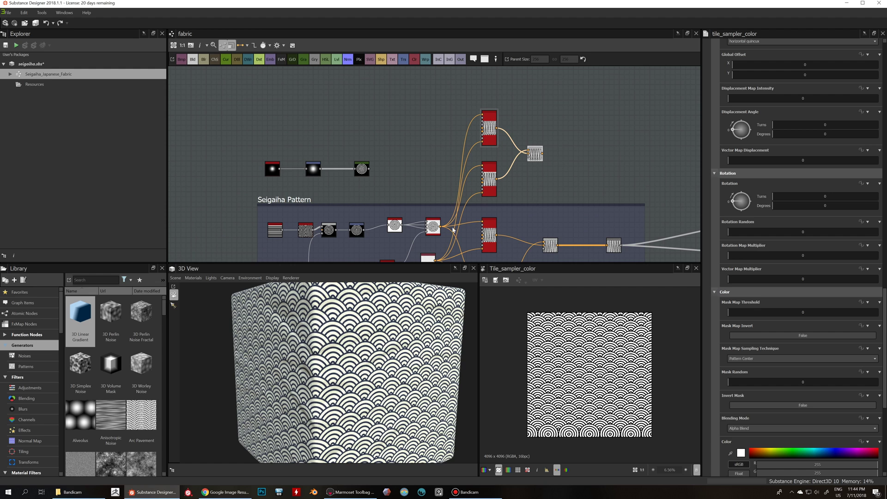
scroll(432, 353, "down", 1)
left_click_drag(419, 345, 334, 341)
scroll(434, 222, "down", 2)
scroll(434, 222, "up", 3)
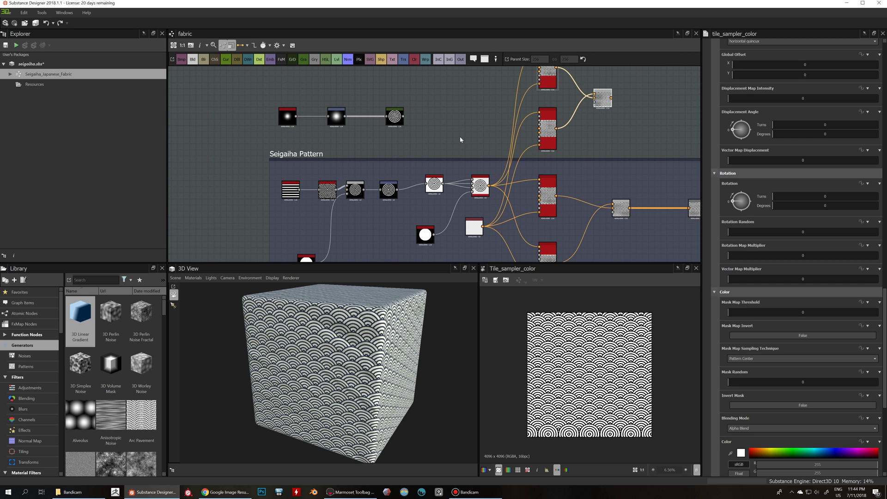
scroll(460, 137, "down", 1)
scroll(460, 136, "down", 2)
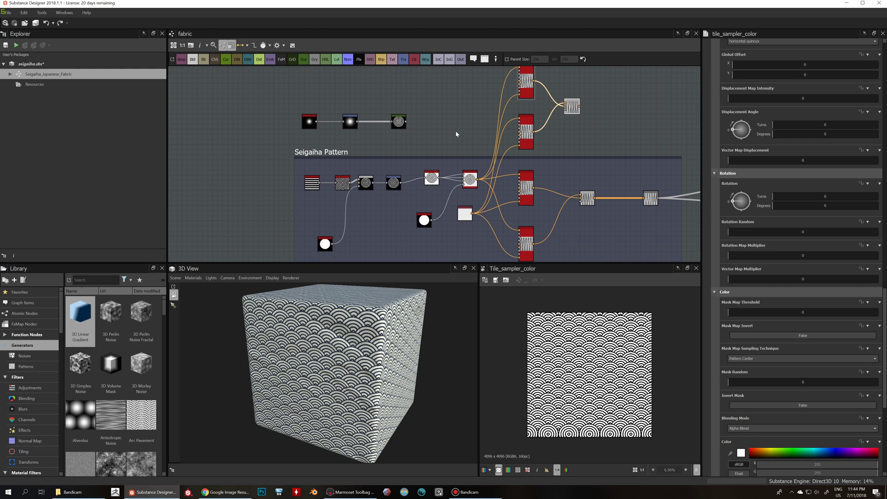
scroll(457, 134, "down", 2)
mouse_move(380, 345)
left_mouse_down()
mouse_move(414, 346)
mouse_move(382, 331)
mouse_move(380, 350)
mouse_move(434, 356)
mouse_move(339, 353)
mouse_move(411, 283)
left_mouse_up()
scroll(470, 203, "up", 3)
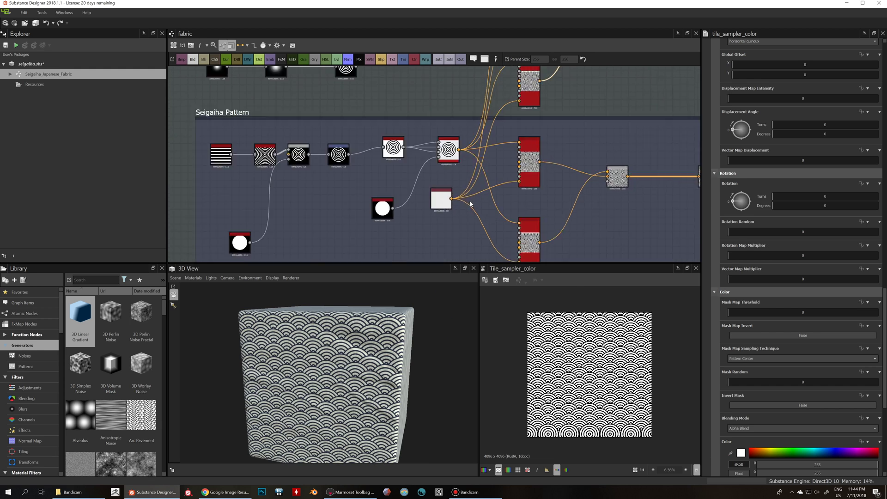
Step: Select the lower new Tile Sampler Color to inspect its parameters and its connection to the Blend node
left_click(518, 198)
middle_click_drag(528, 83, 531, 179)
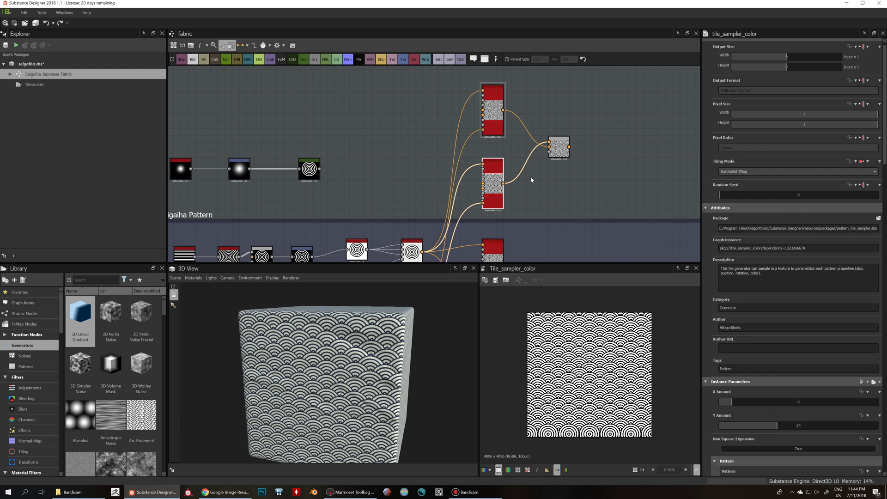
left_click(468, 492)
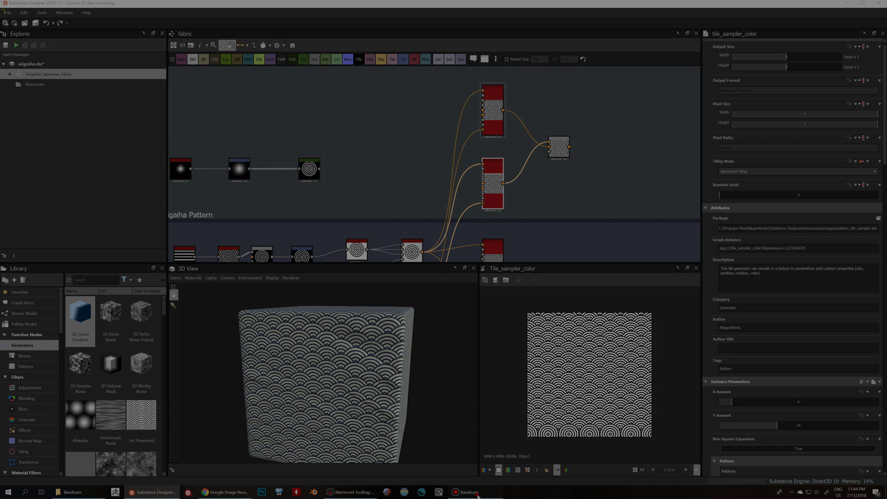